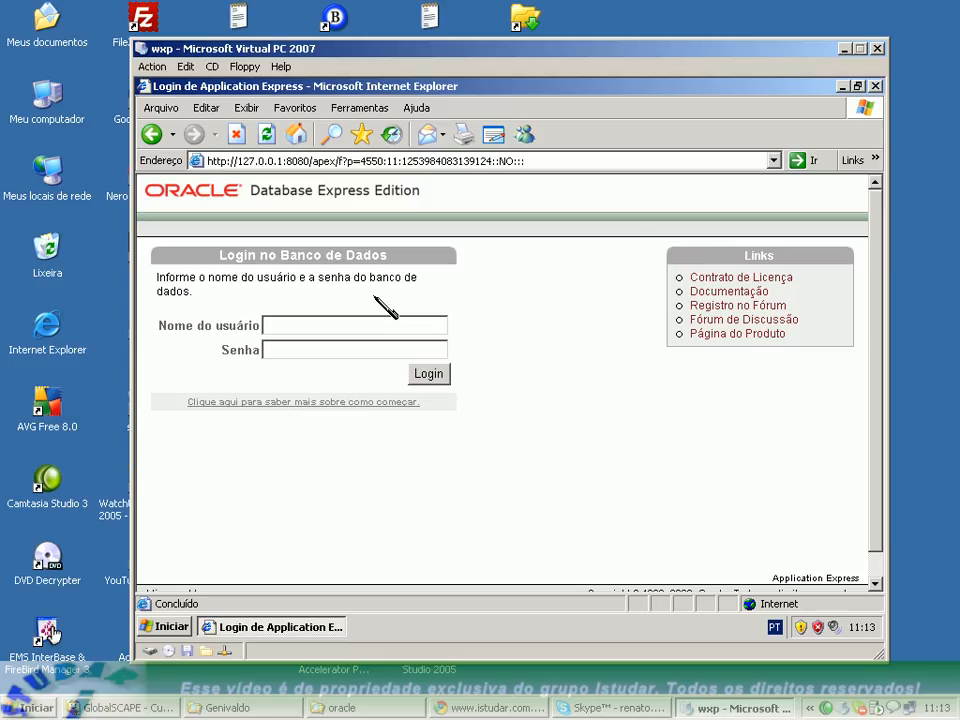
Log in to the database as ISTUDAR, entering the account password.
type("ISTUDAR")
key("Tab")
type("1234")
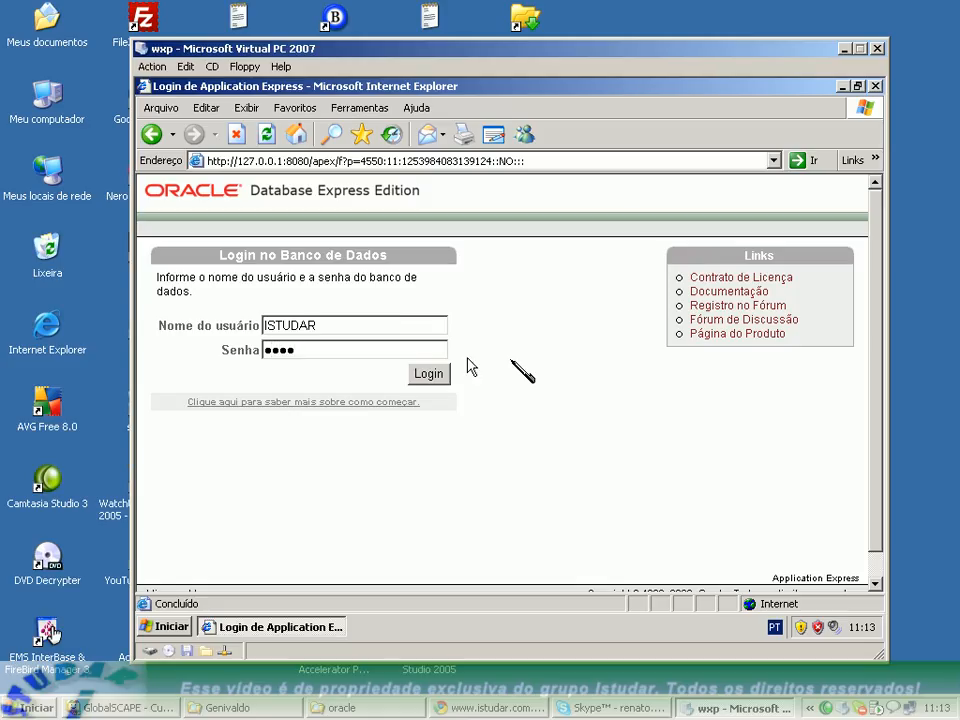
left_click(428, 373)
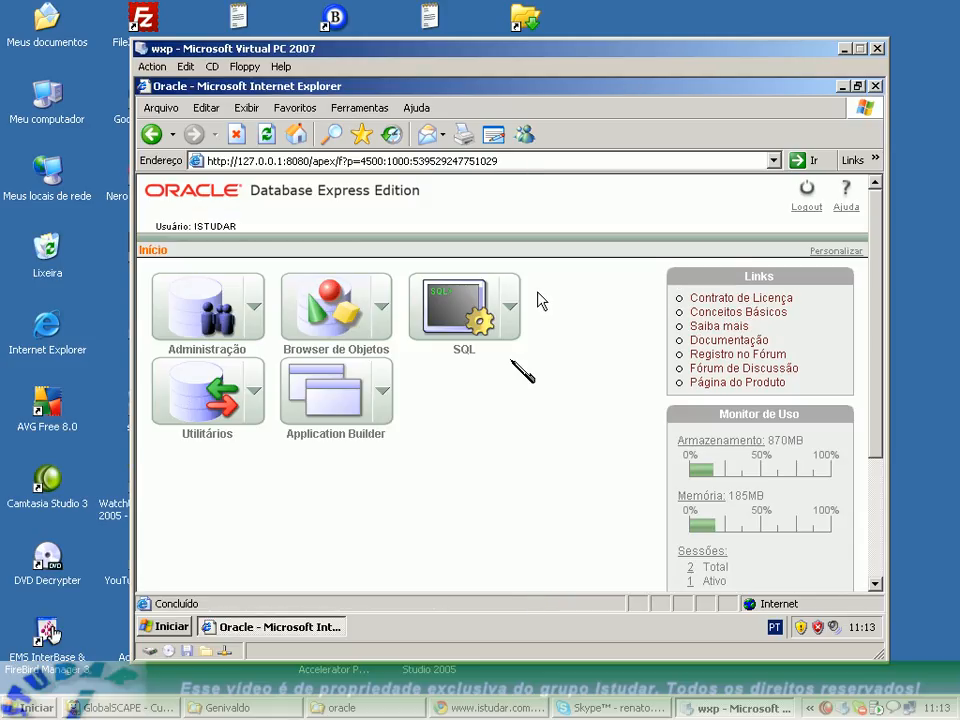
Start creating a new sequence in the object browser and name it SQ_FUNCIONARIO.
left_click(382, 318)
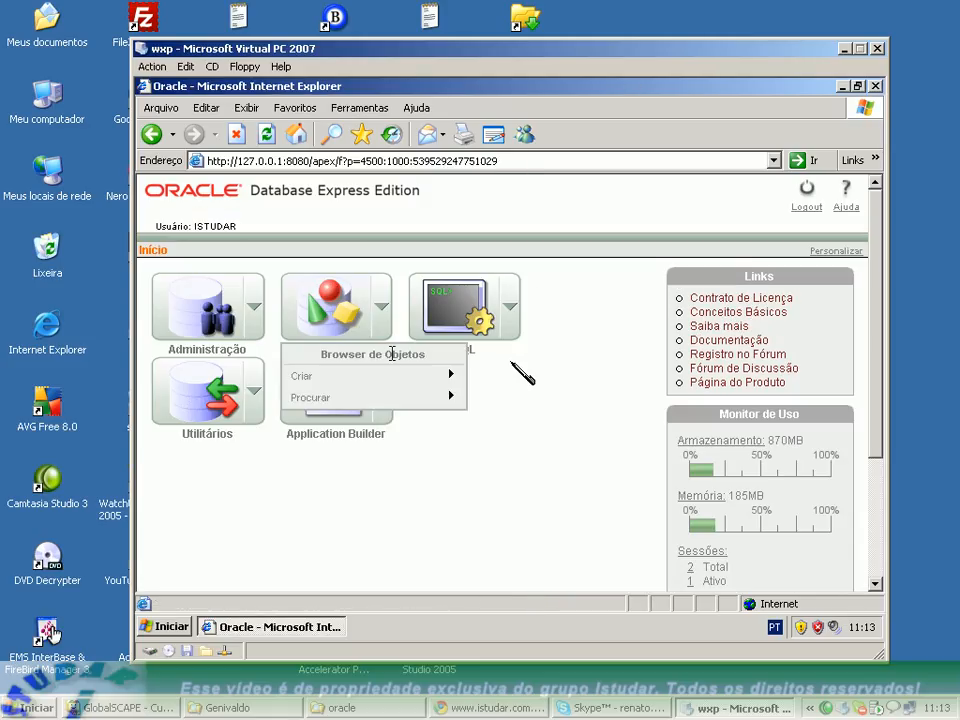
mouse_move(411, 379)
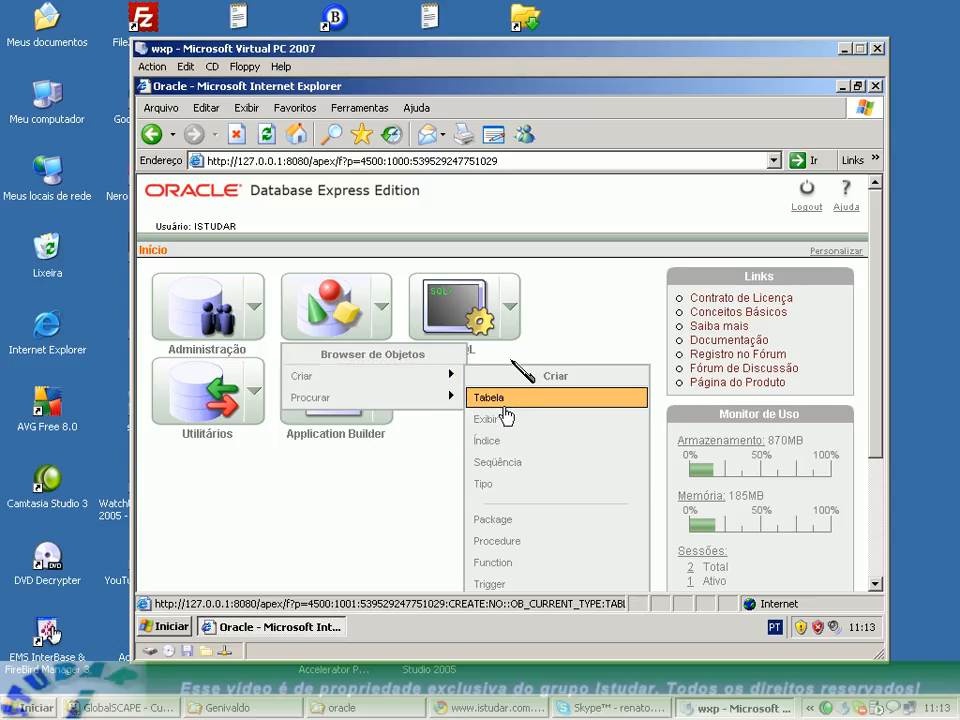
left_click(501, 465)
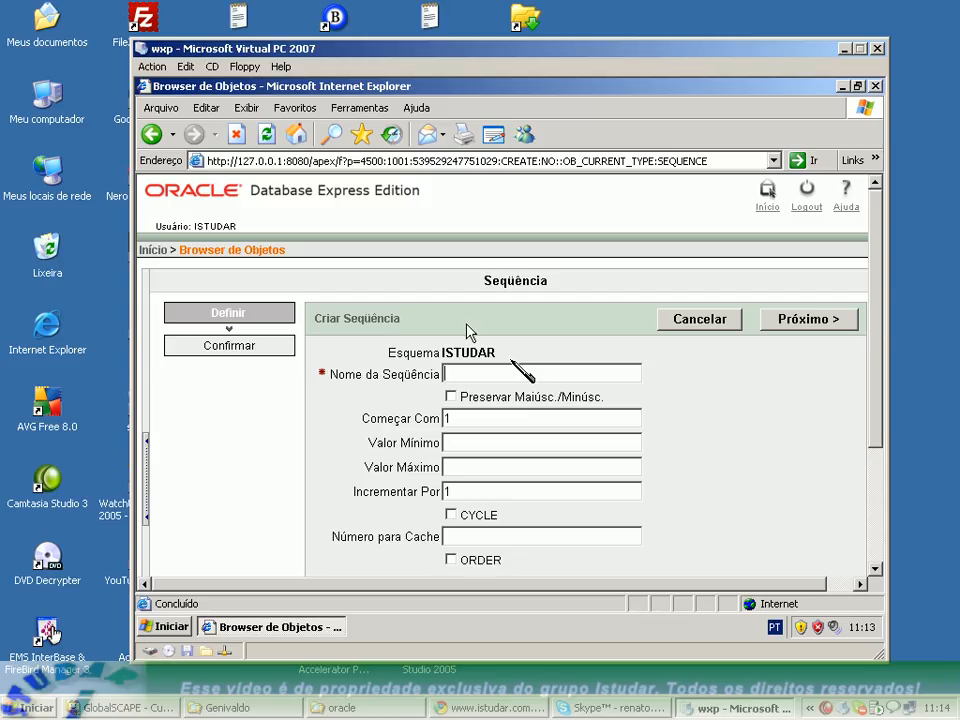
type("SQ_FUNCIONARIO")
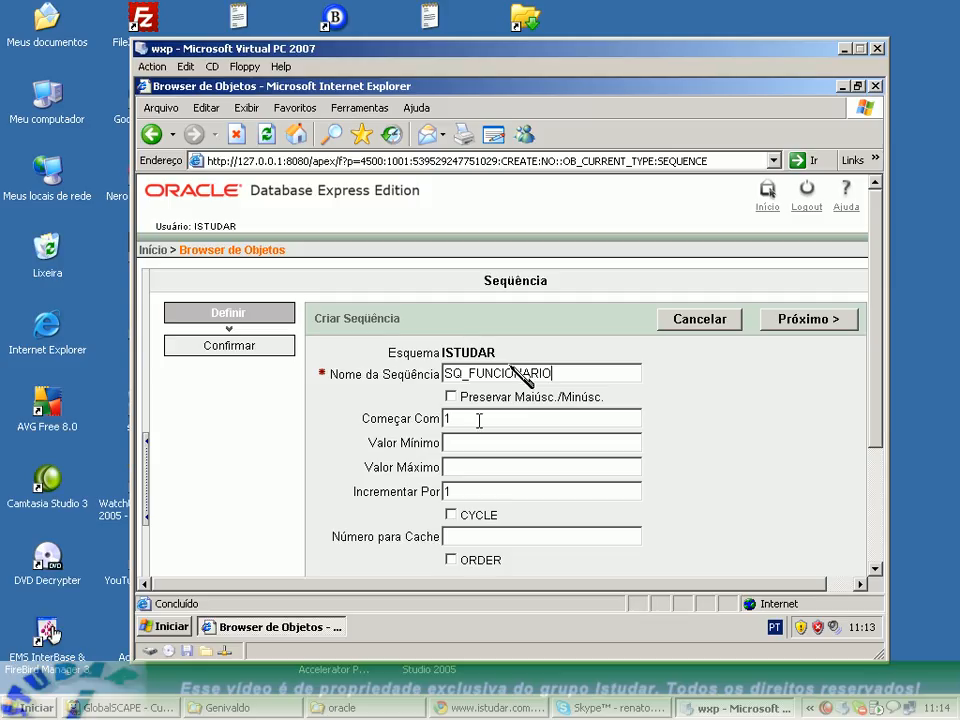
Review the new sequence's start value, minimum, maximum and increment settings.
left_click_drag(453, 419, 390, 414)
key("Tab")
key("Tab")
key("Tab")
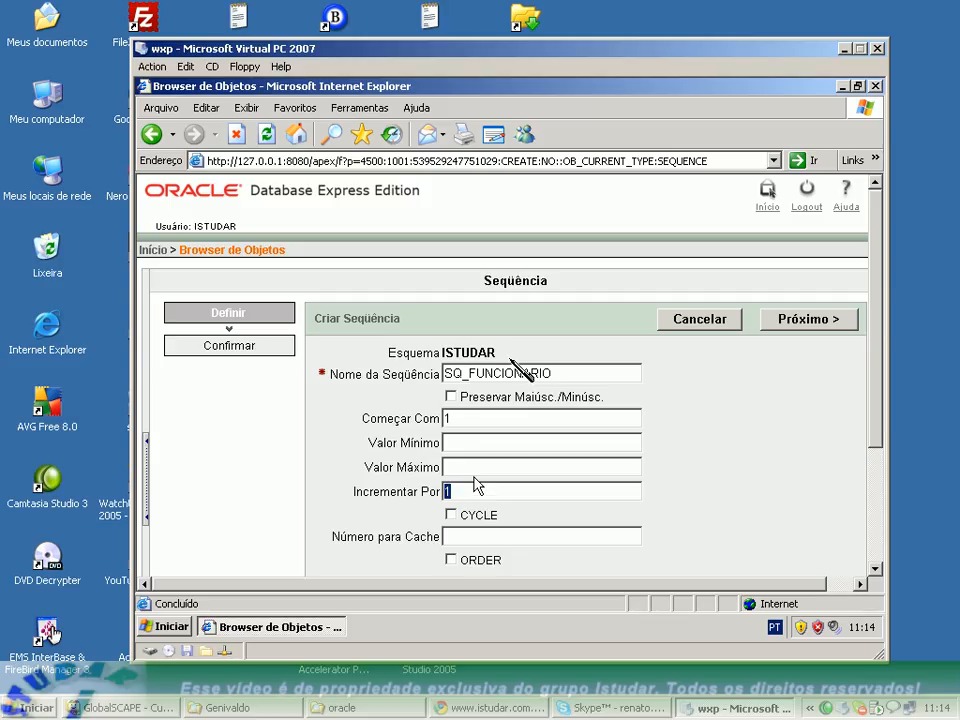
left_click(459, 419)
scroll(489, 462, "down", 1)
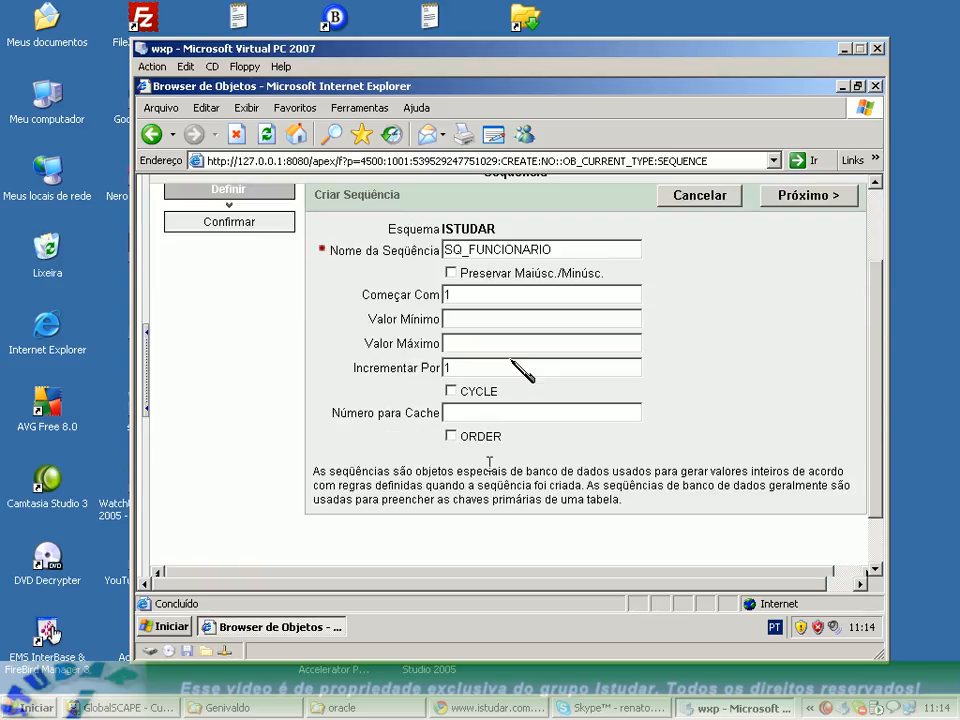
scroll(489, 462, "up", 1)
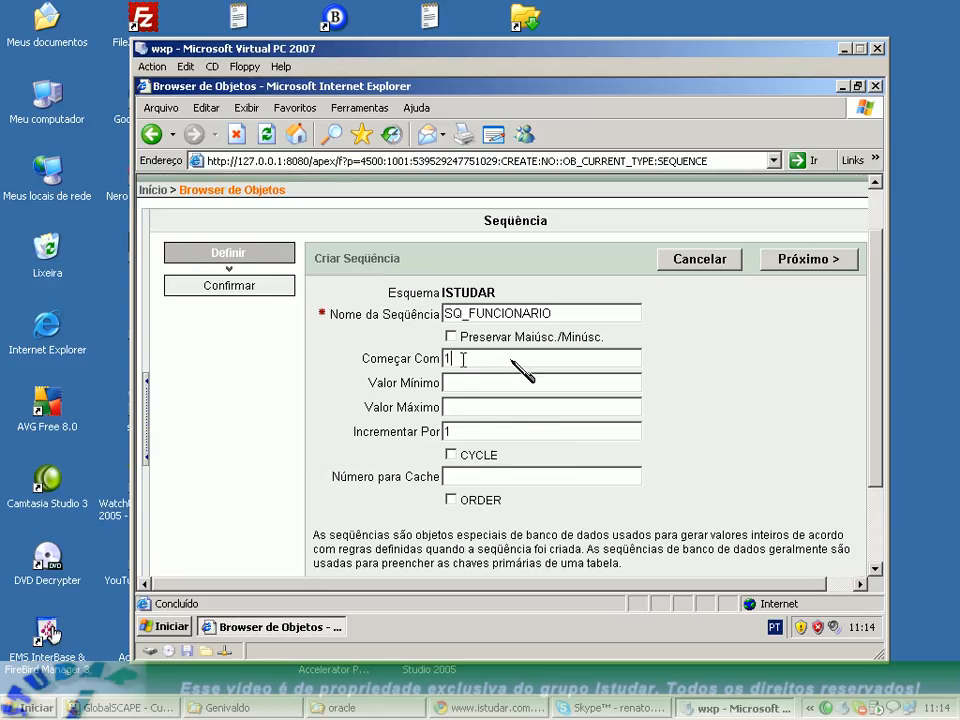
double_click(446, 431)
left_click(468, 380)
left_click_drag(464, 359, 392, 352)
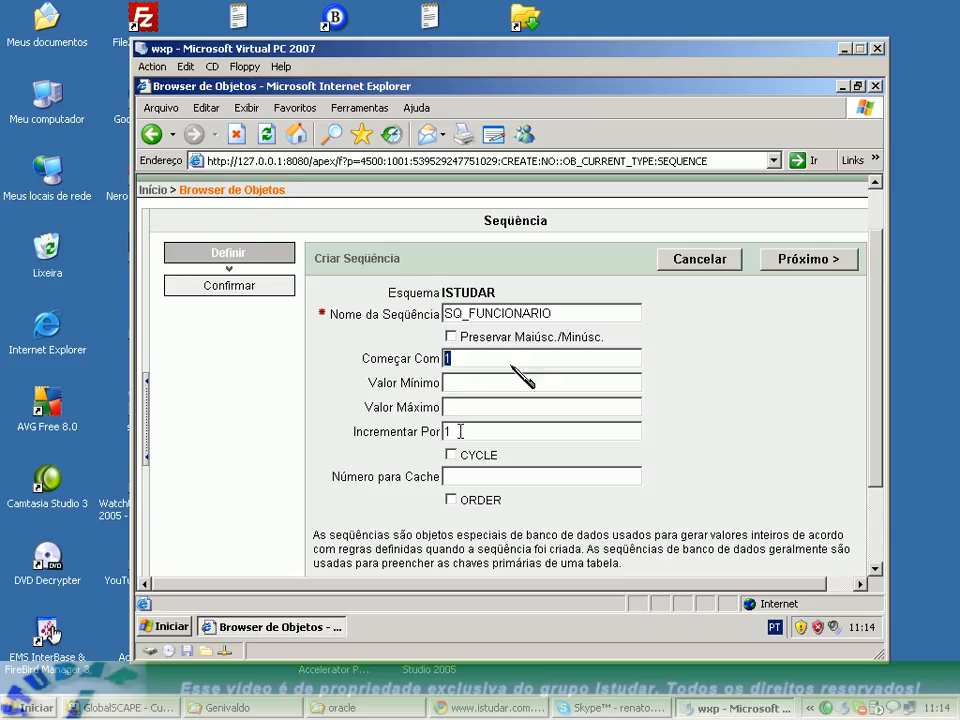
left_click(481, 479)
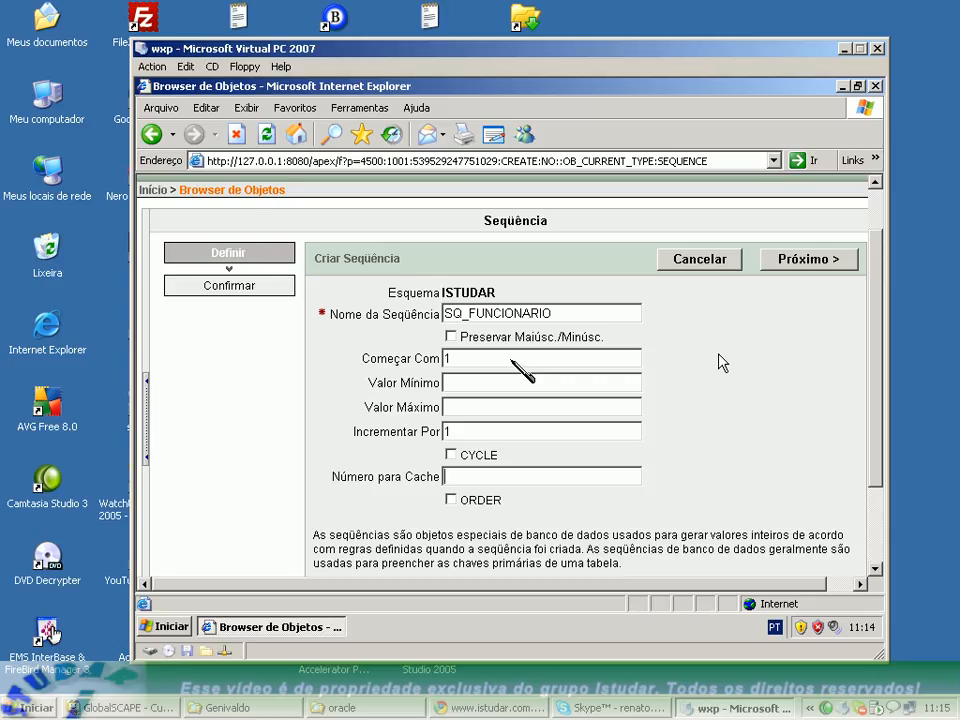
type("2")
key("BackSpace")
Accept the sequence's default options with no cache number and proceed to the confirmation page.
scroll(620, 330, "down", 2)
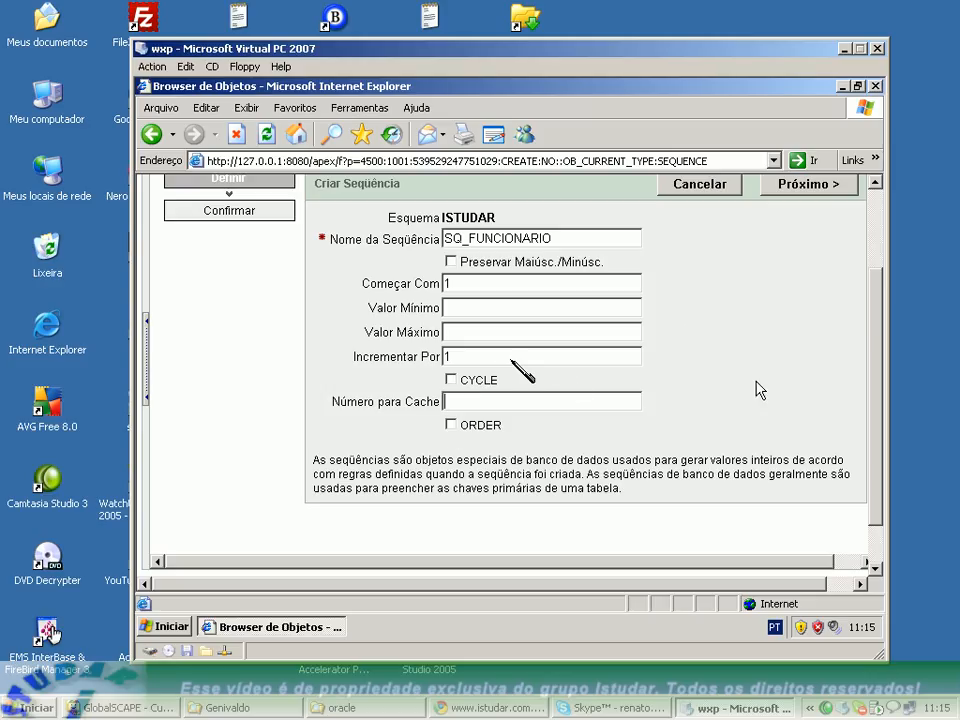
scroll(758, 390, "up", 2)
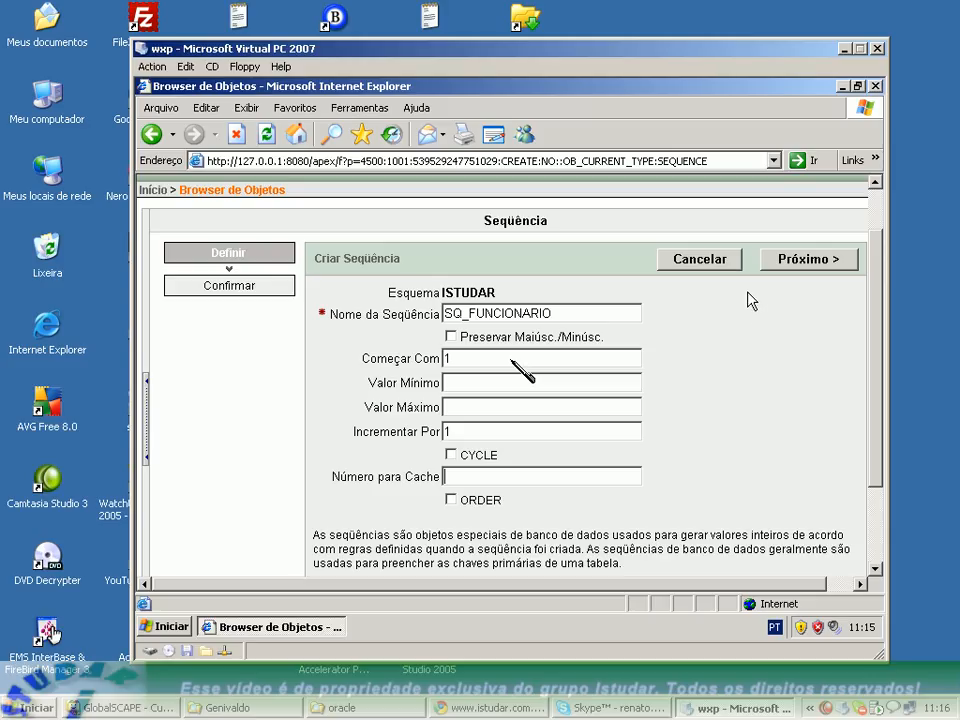
left_click(786, 266)
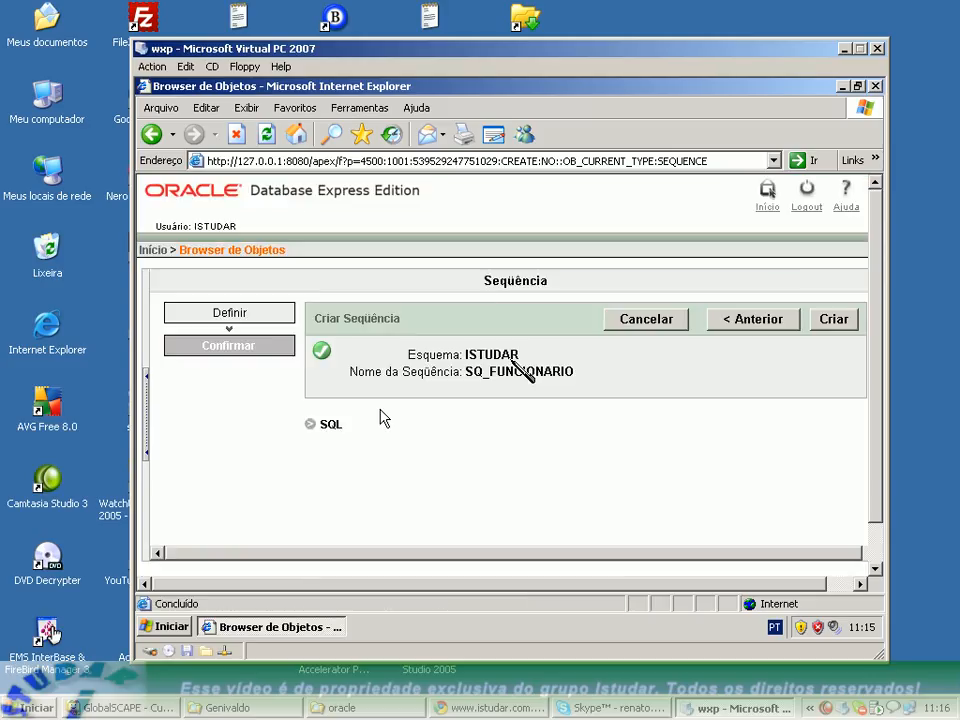
Show and review the generated SQL statement for SQ_FUNCIONARIO, and create the sequence.
left_click(326, 427)
scroll(574, 454, "down", 1)
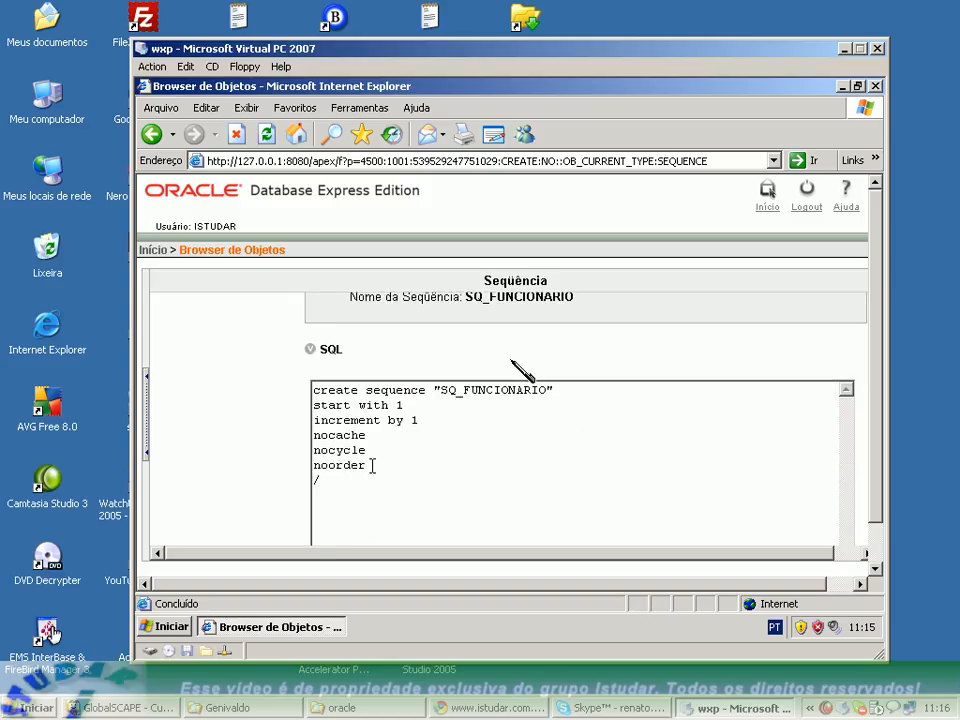
left_click_drag(373, 465, 270, 386)
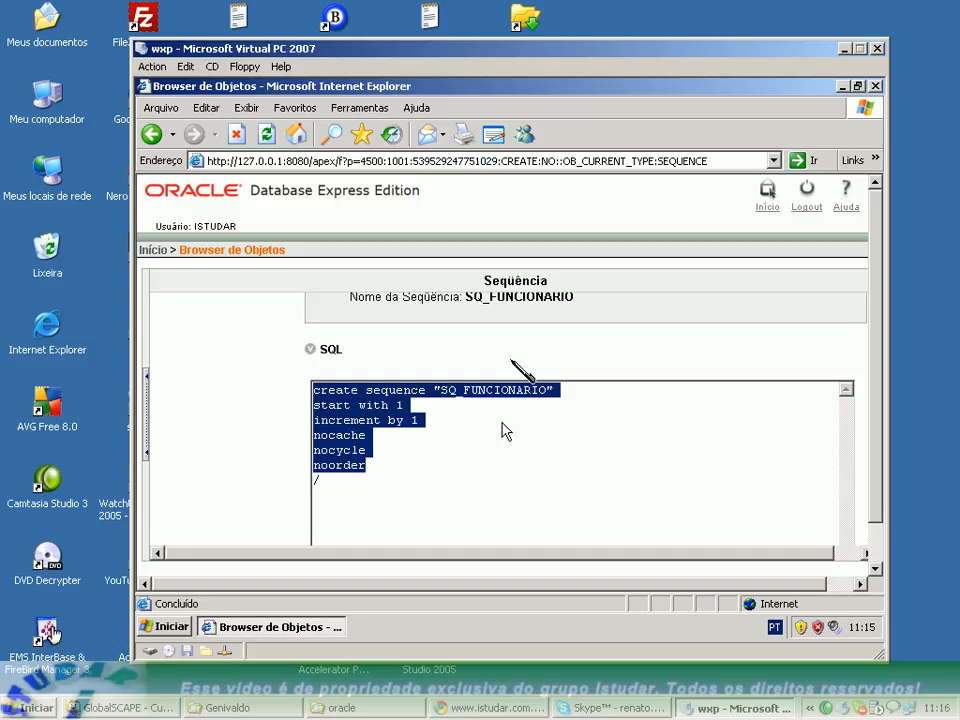
left_click(396, 398)
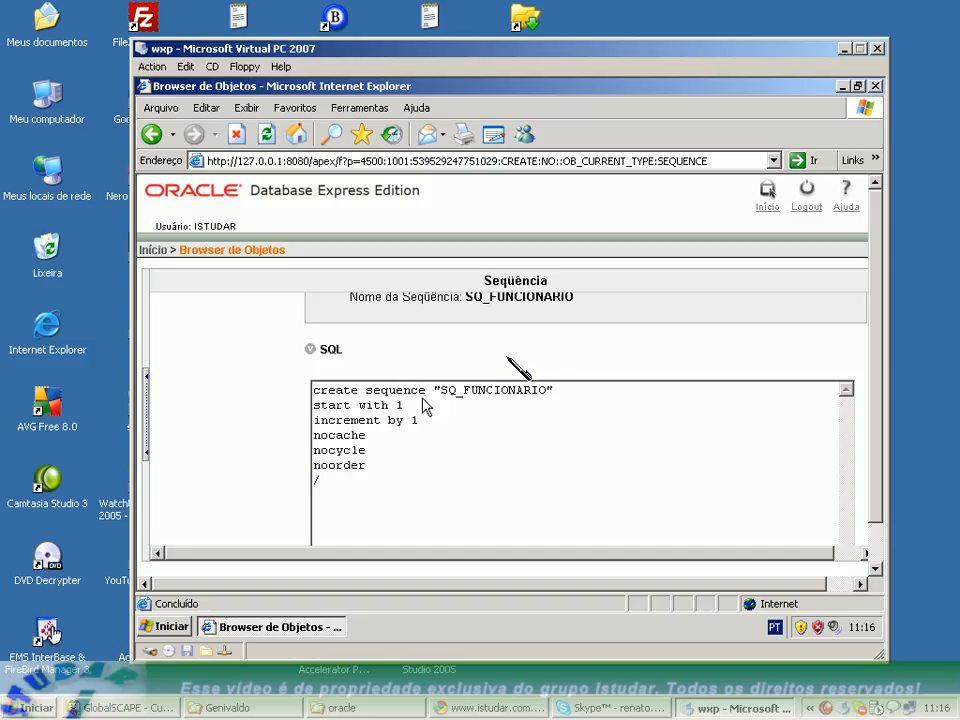
left_click_drag(433, 390, 557, 390)
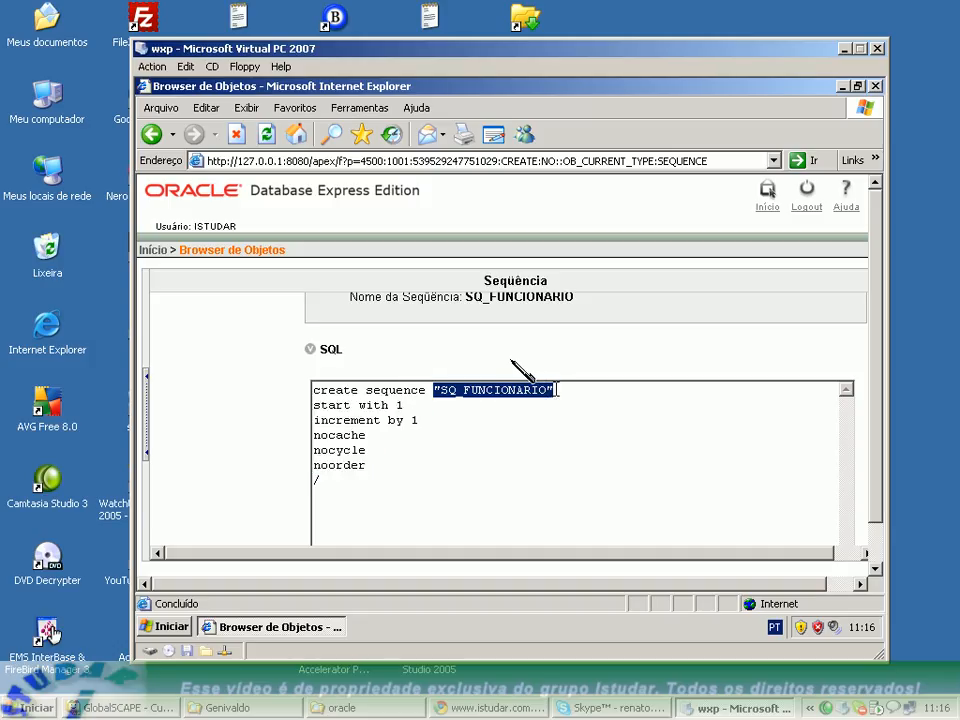
triple_click(406, 405)
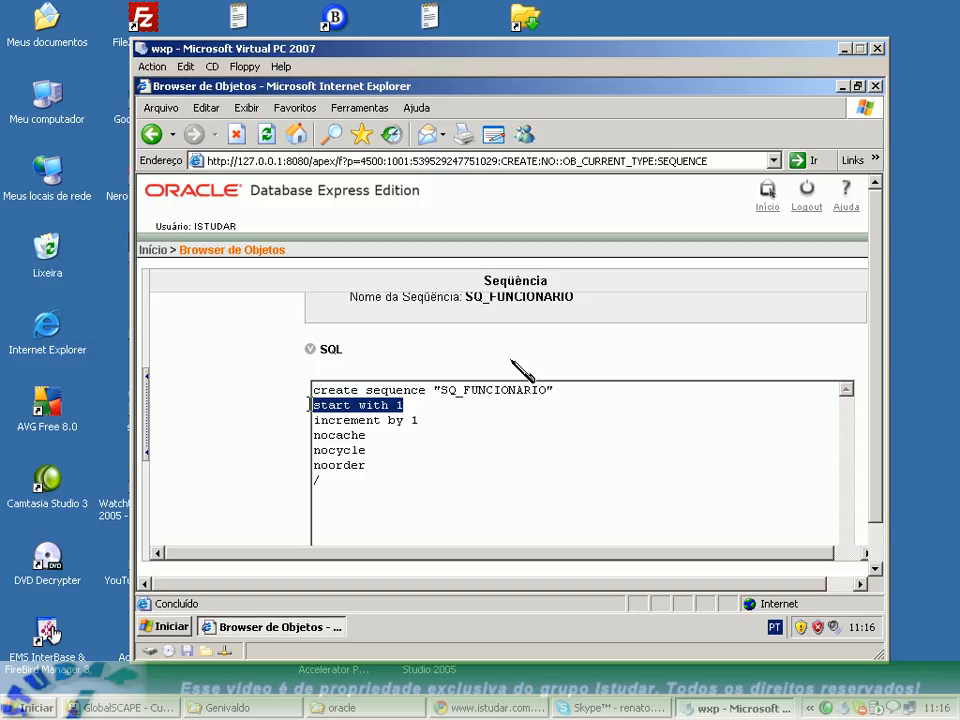
triple_click(425, 421)
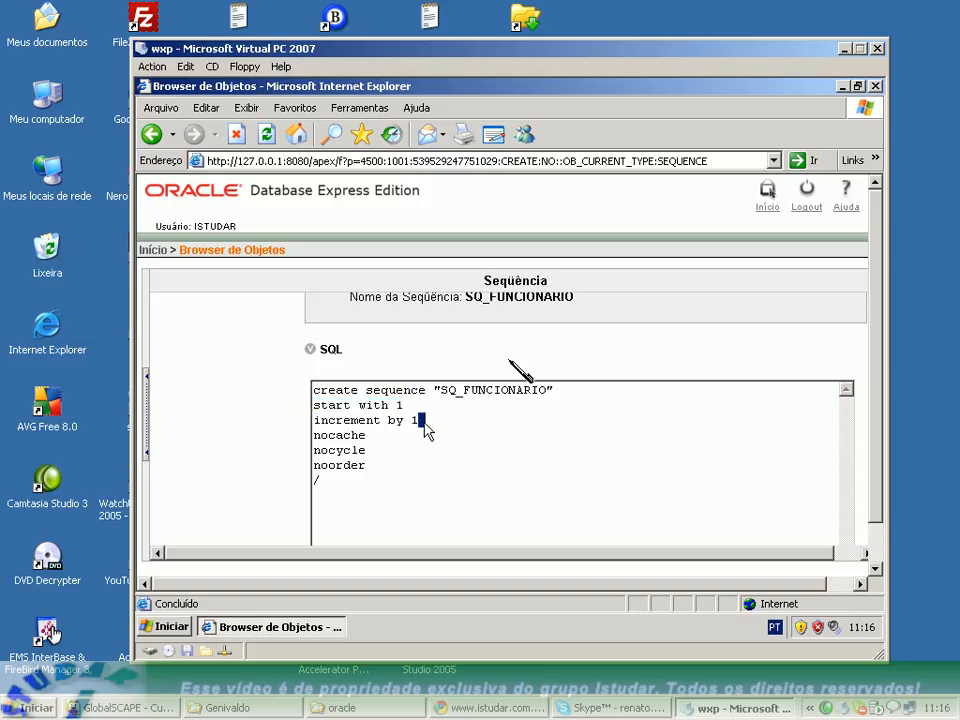
left_click_drag(369, 434, 326, 449)
left_click(464, 416)
scroll(528, 421, "up", 1)
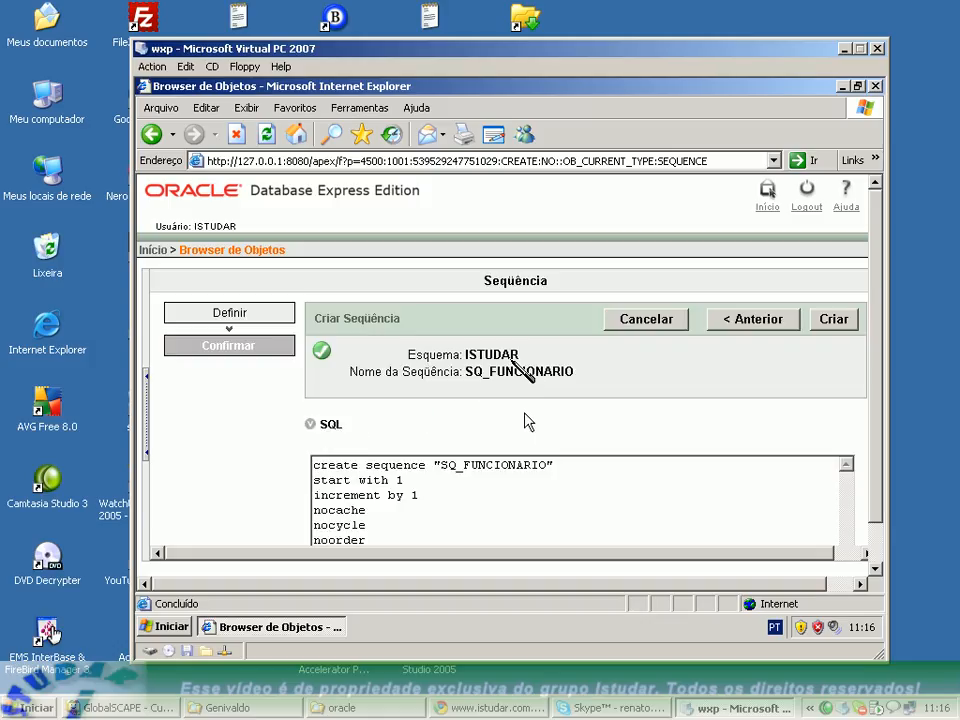
left_click(829, 326)
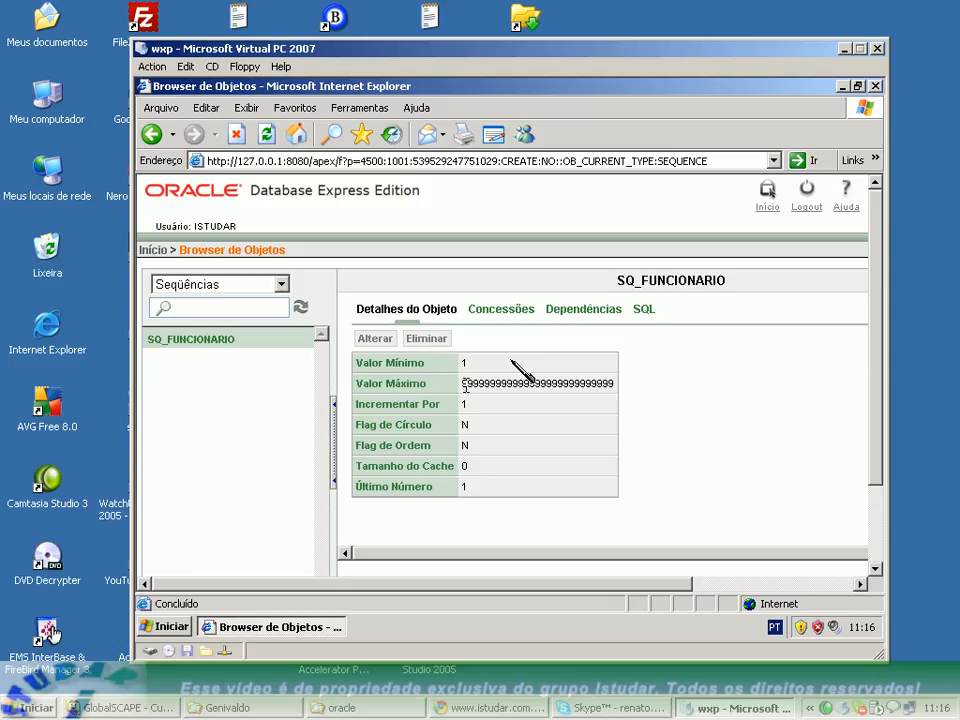
Examine the SQ_FUNCIONARIO sequence's maximum value, grants, dependencies and SQL, and return to its object details.
double_click(612, 383)
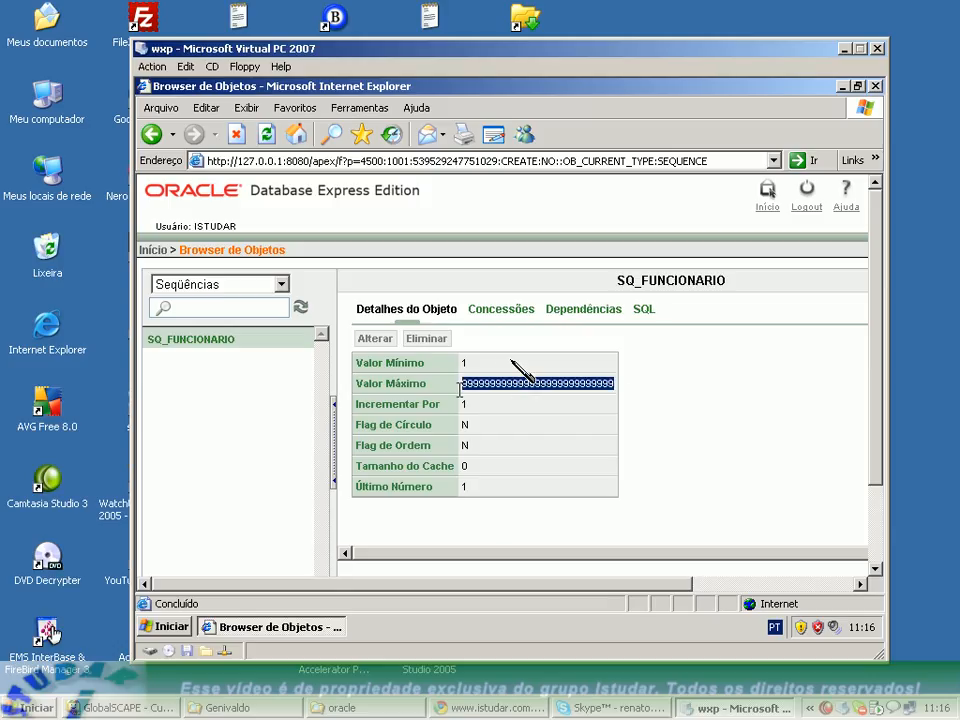
left_click(510, 410)
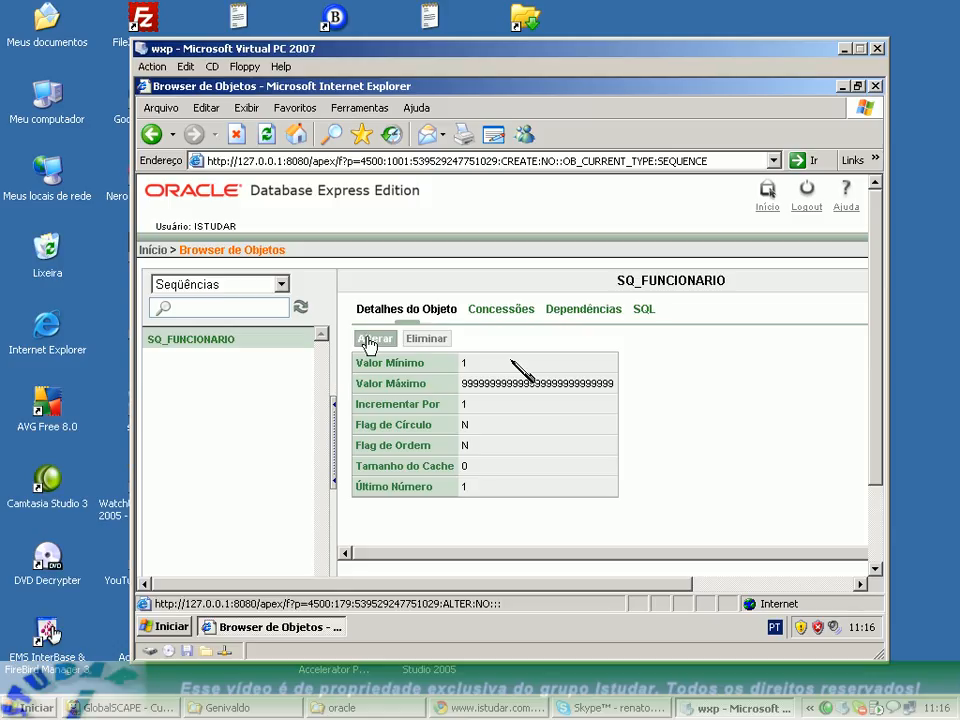
left_click(491, 317)
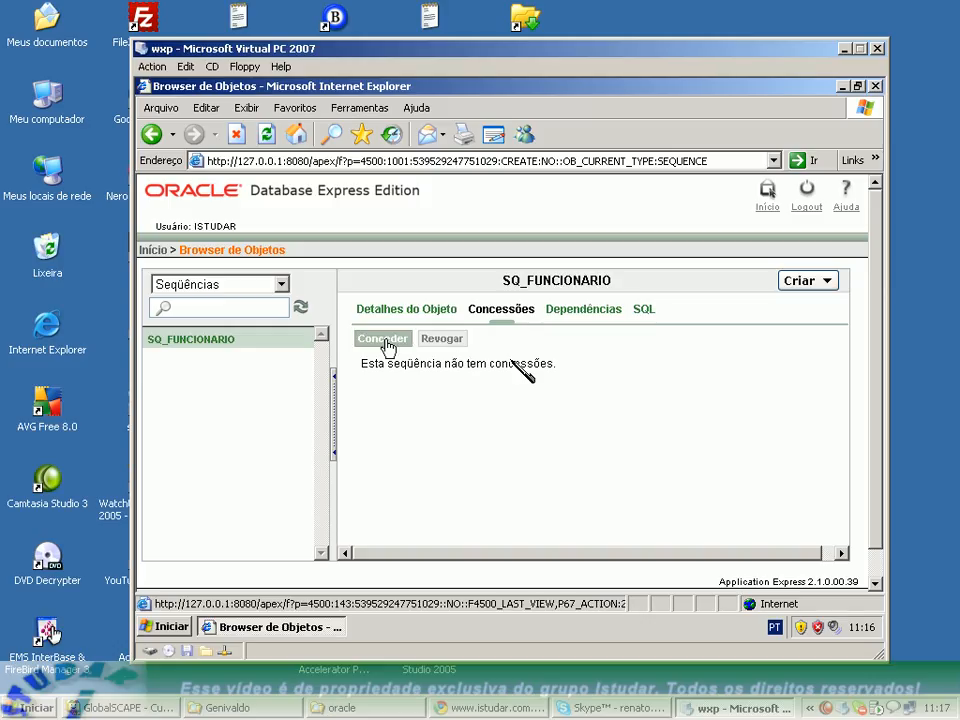
left_click(588, 312)
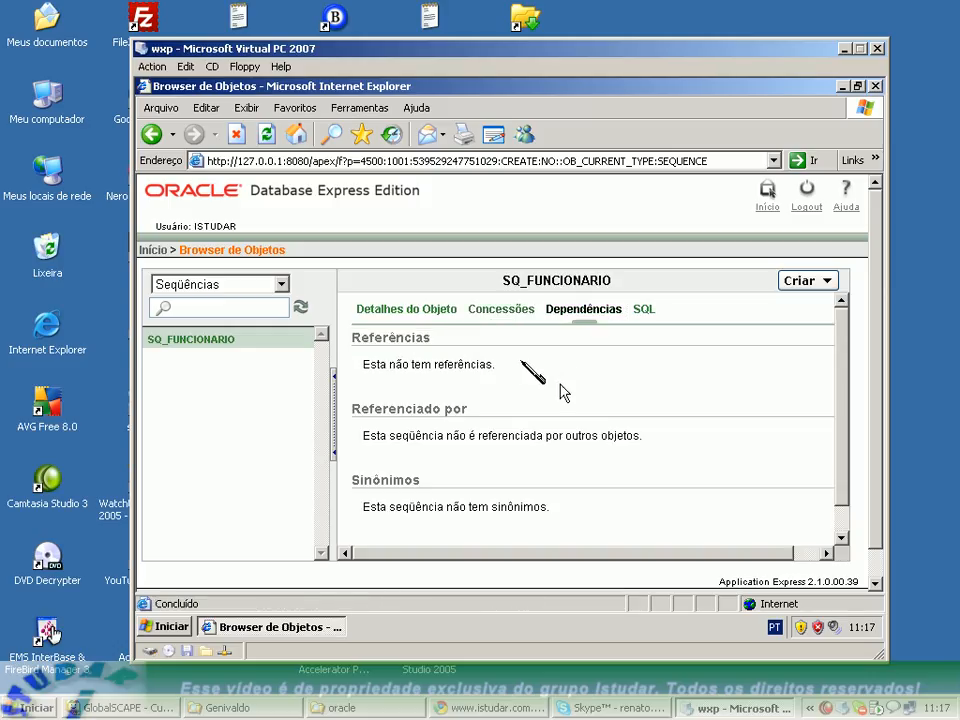
left_click(368, 313)
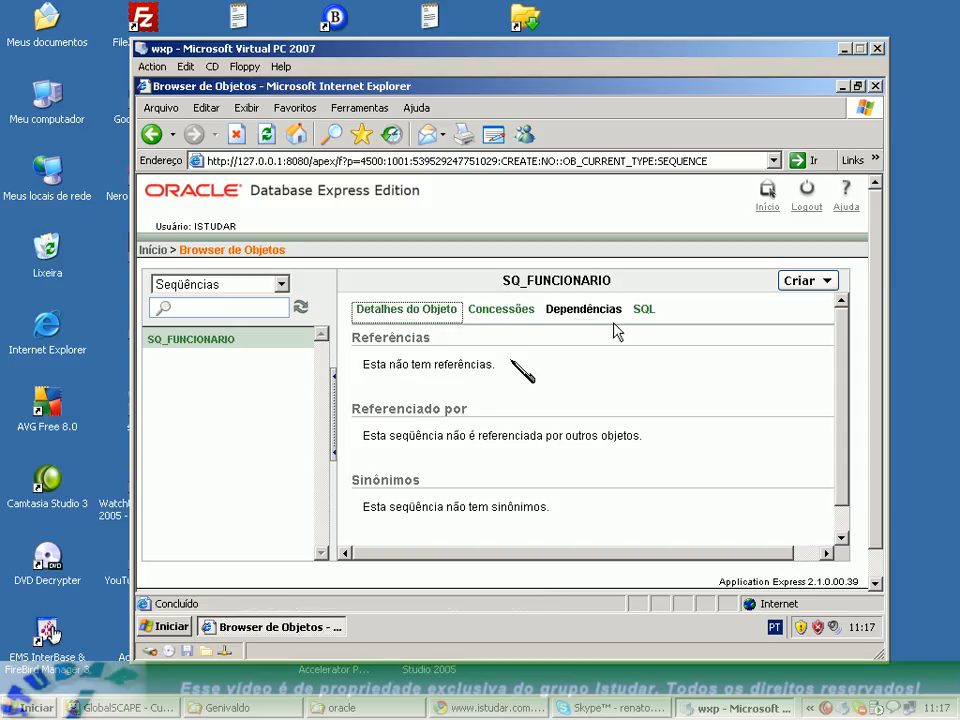
left_click(645, 312)
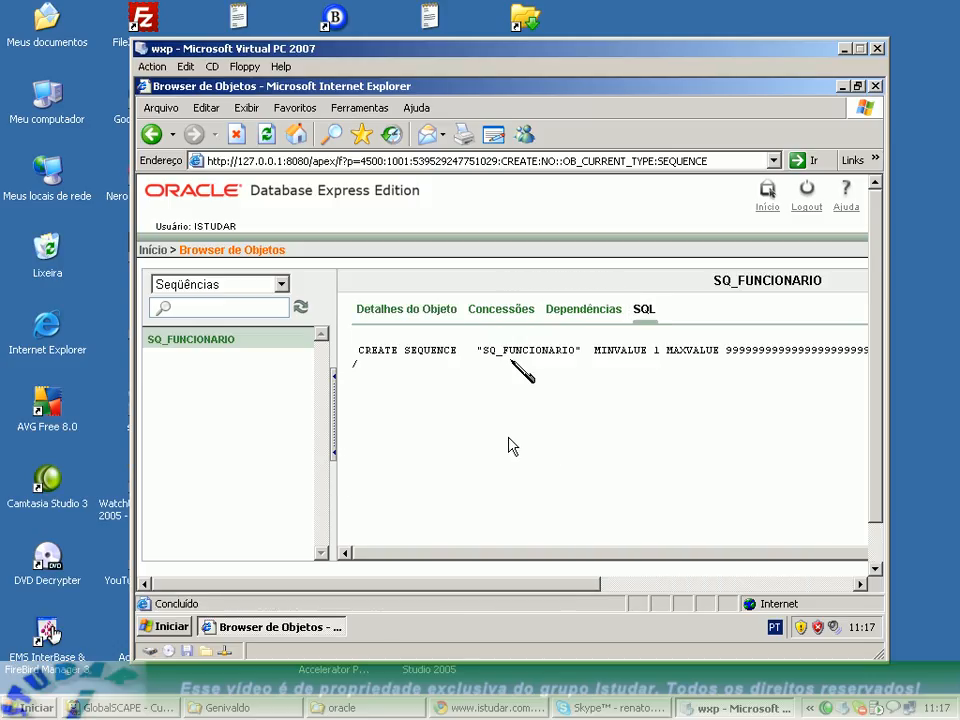
left_click(371, 312)
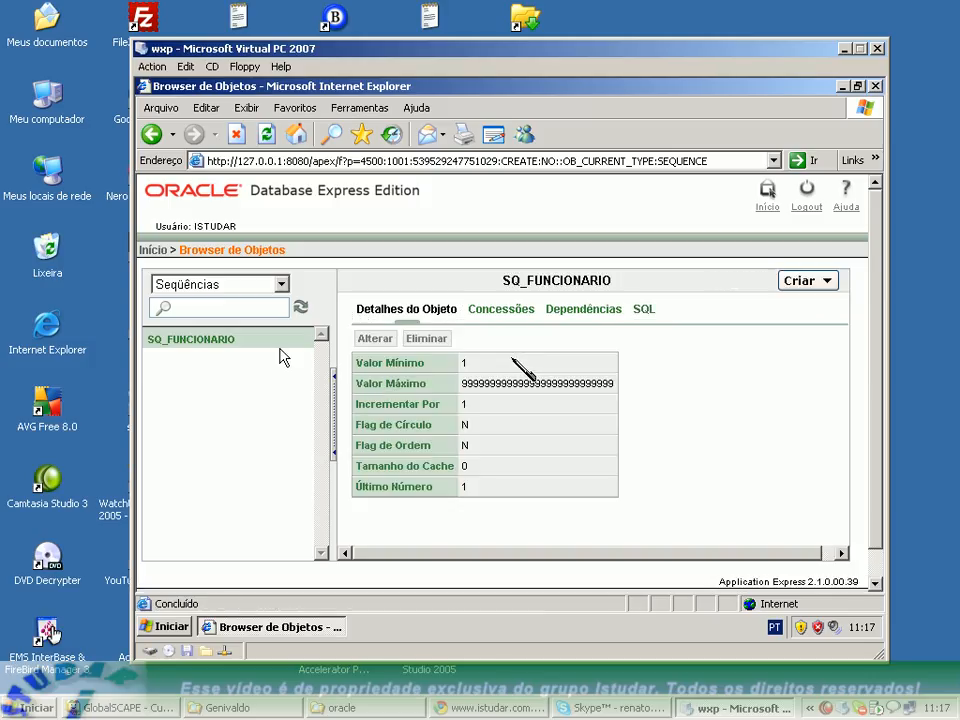
Create a second sequence named SQ_MODELO, starting with 1 and incrementing by 1, with the other default options.
left_click(826, 286)
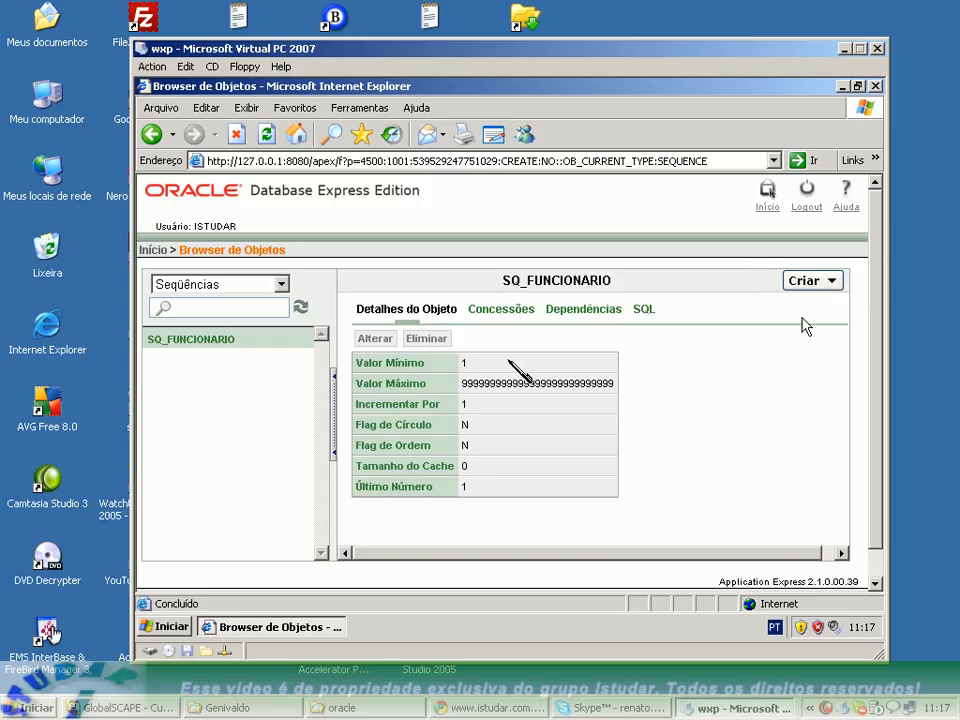
left_click(832, 283)
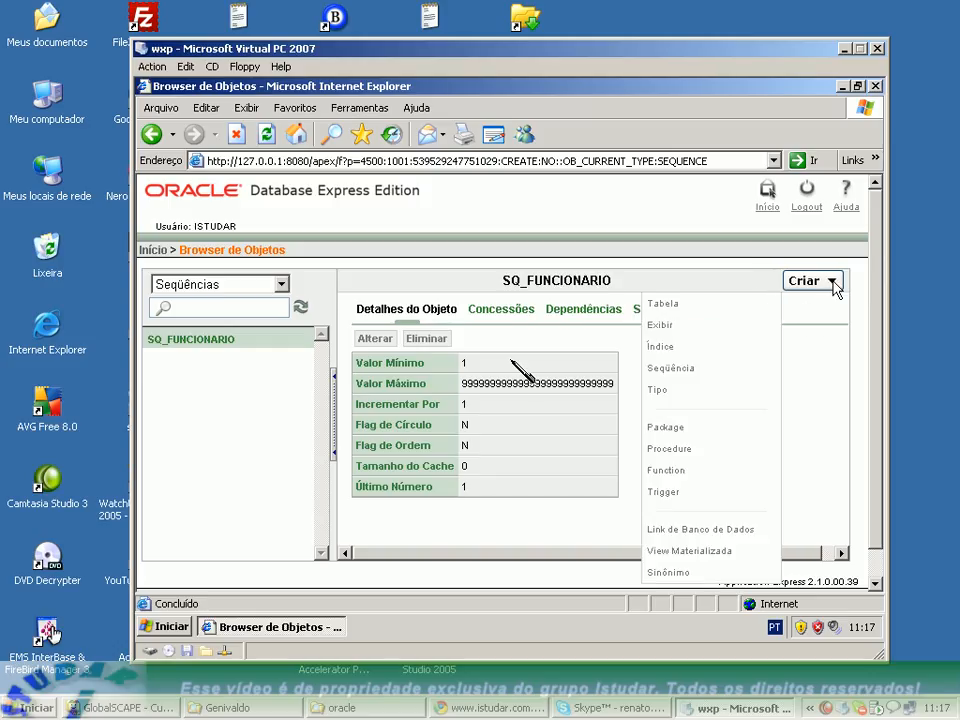
left_click(683, 378)
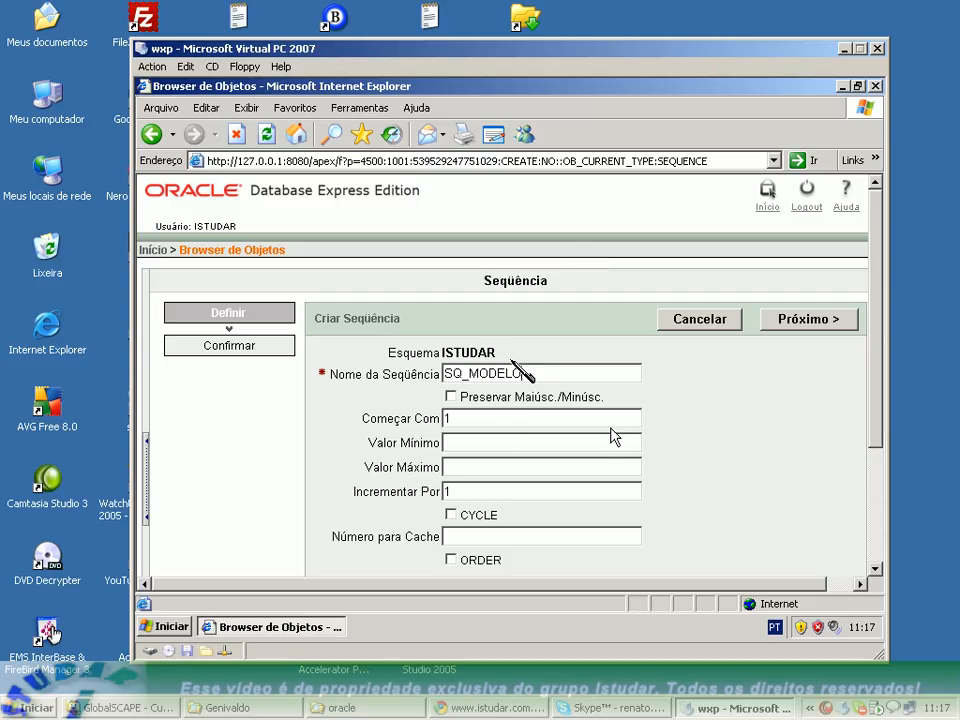
scroll(643, 422, "down", 1)
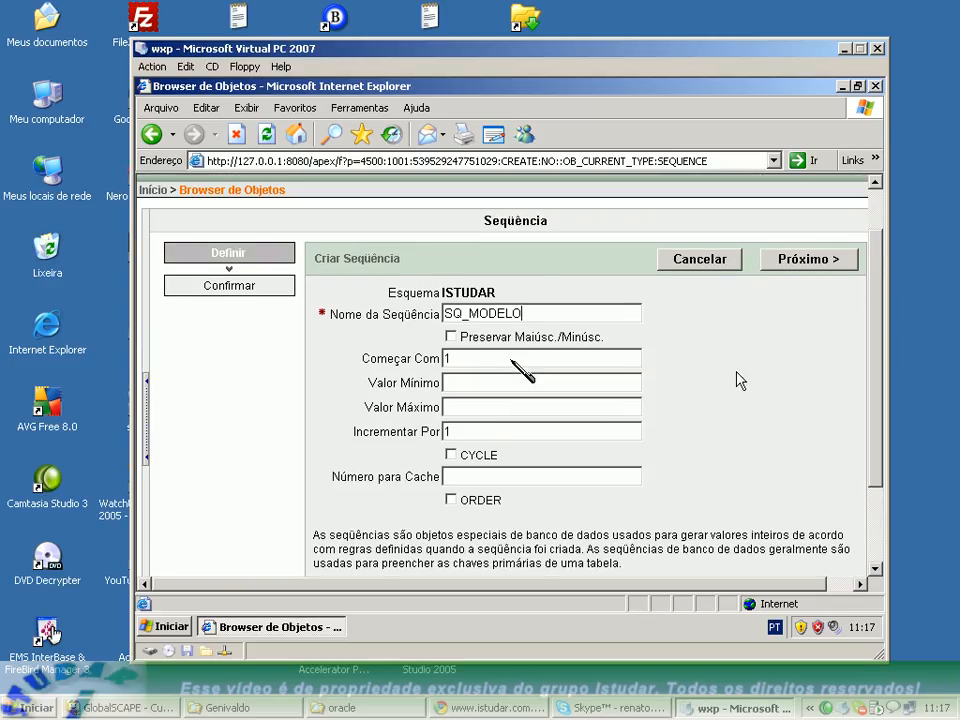
left_click(808, 259)
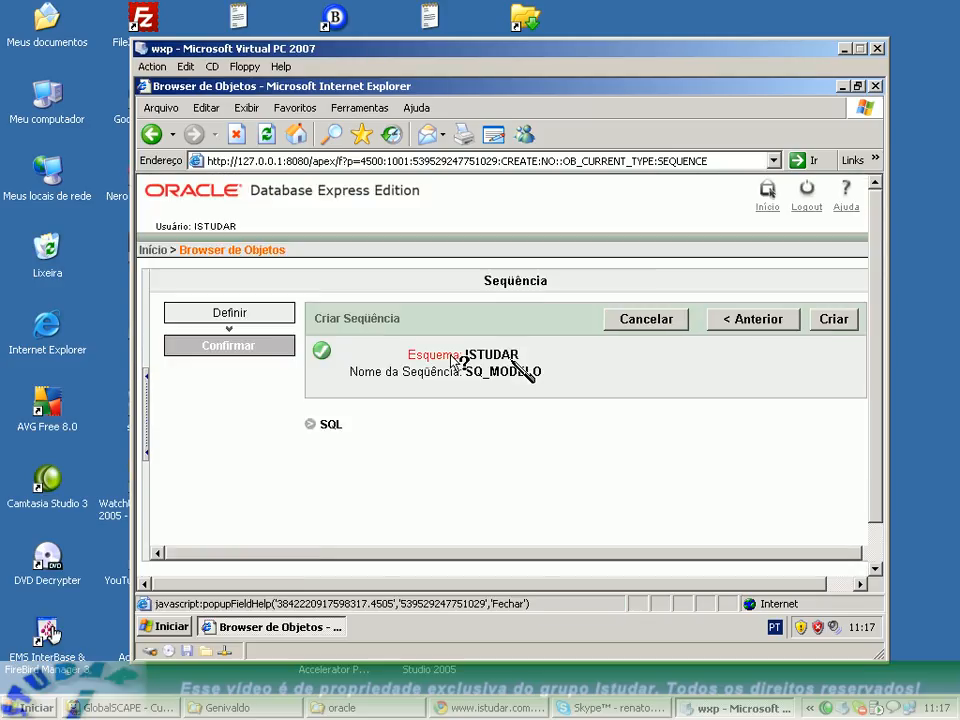
left_click(840, 322)
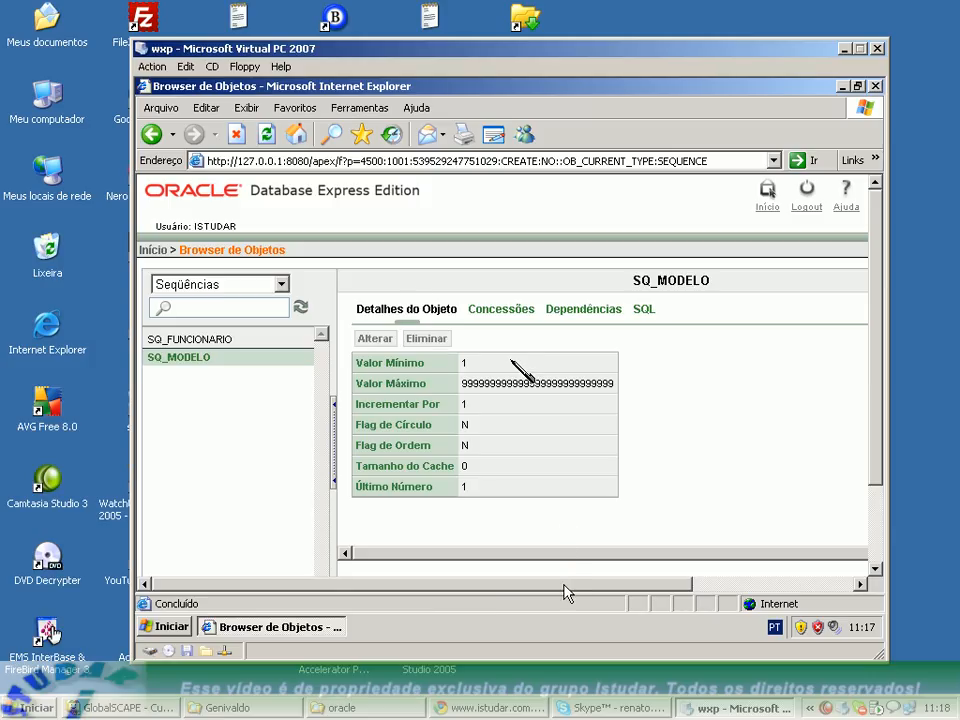
Create a third sequence named SQ_PONTO, starting with 1 and incrementing by 1, with the other default options.
left_click_drag(564, 586, 714, 588)
left_click(849, 290)
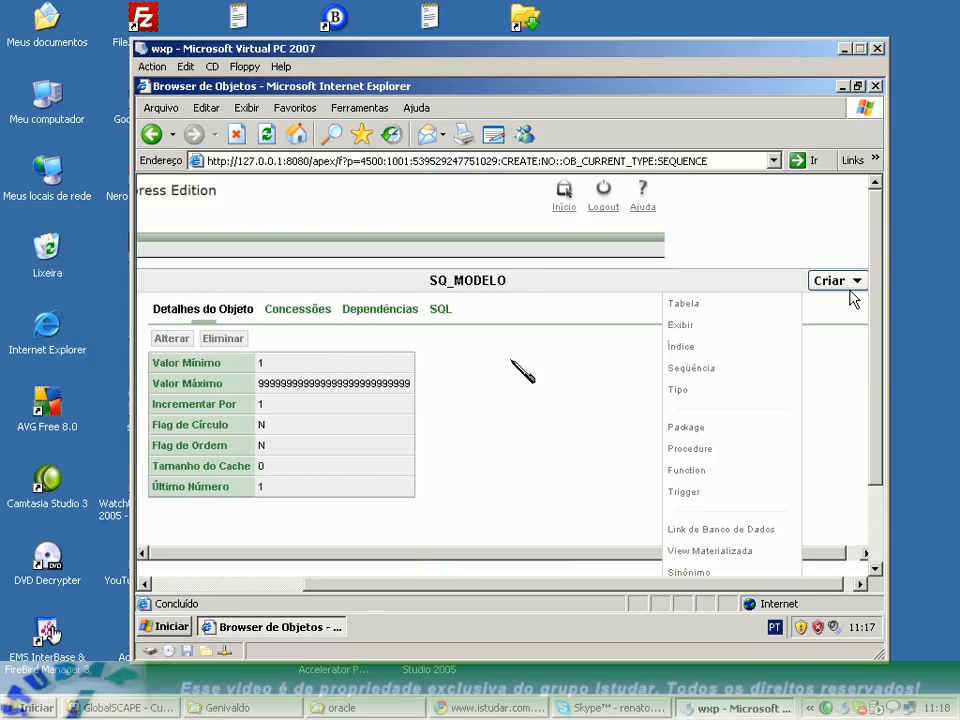
left_click(705, 370)
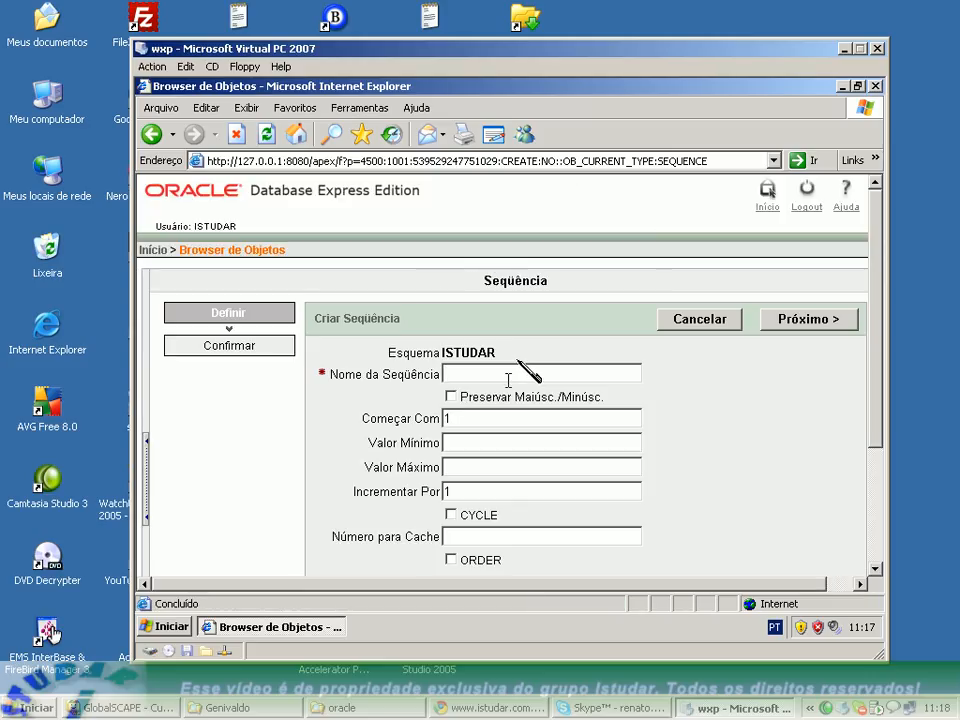
type("SQ_PONTO")
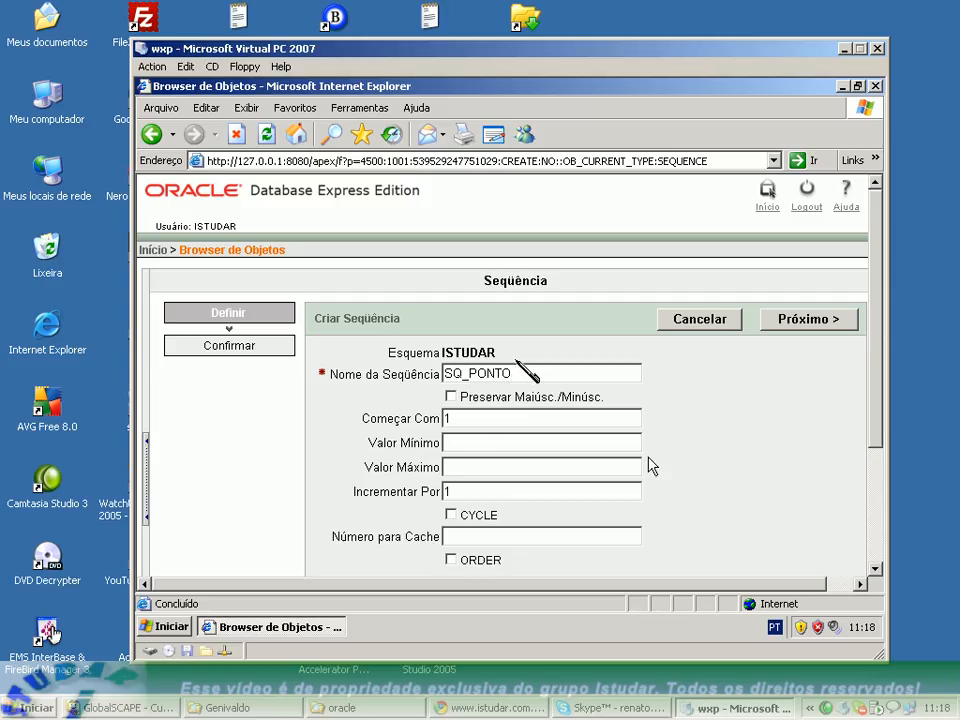
left_click(782, 326)
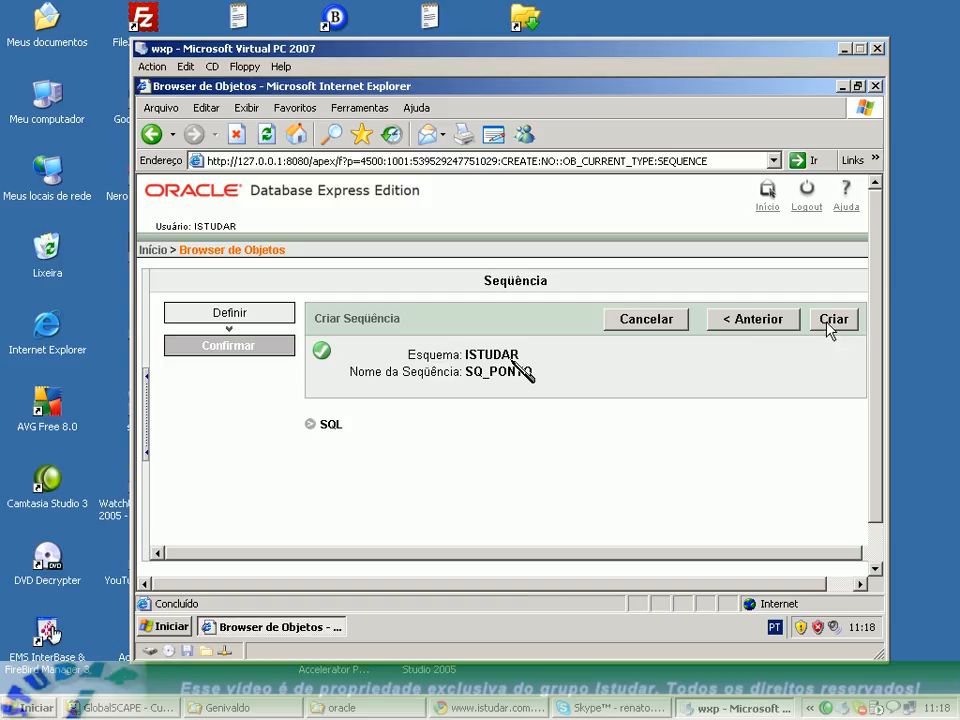
left_click(832, 322)
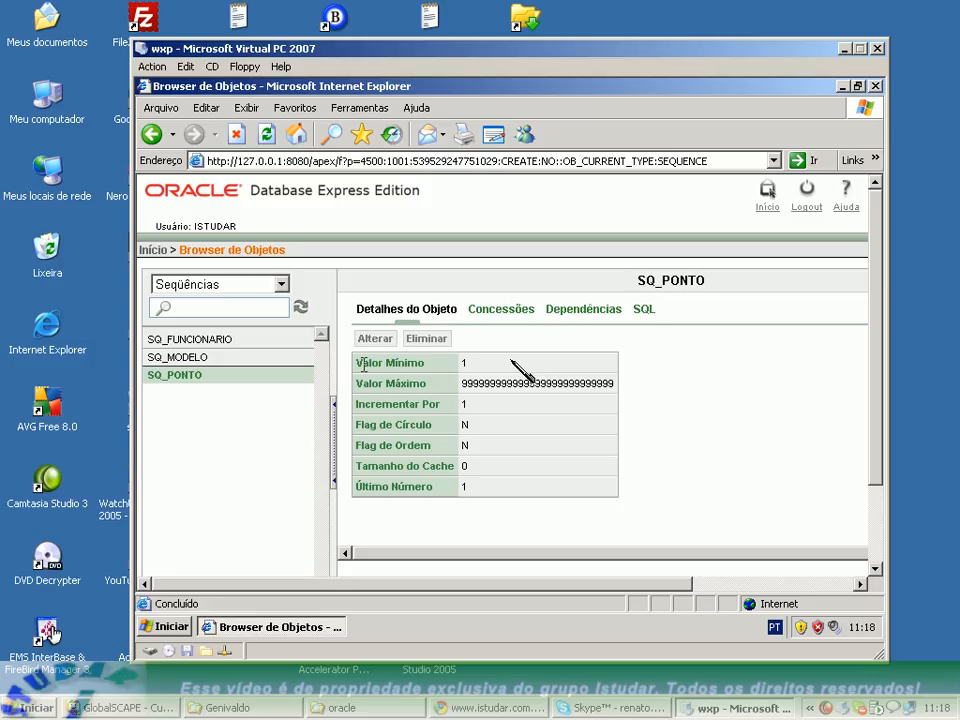
Return to the home page and start creating a new table named TESTE.
left_click_drag(461, 589, 259, 586)
left_click(154, 251)
left_click(155, 250)
left_click(390, 316)
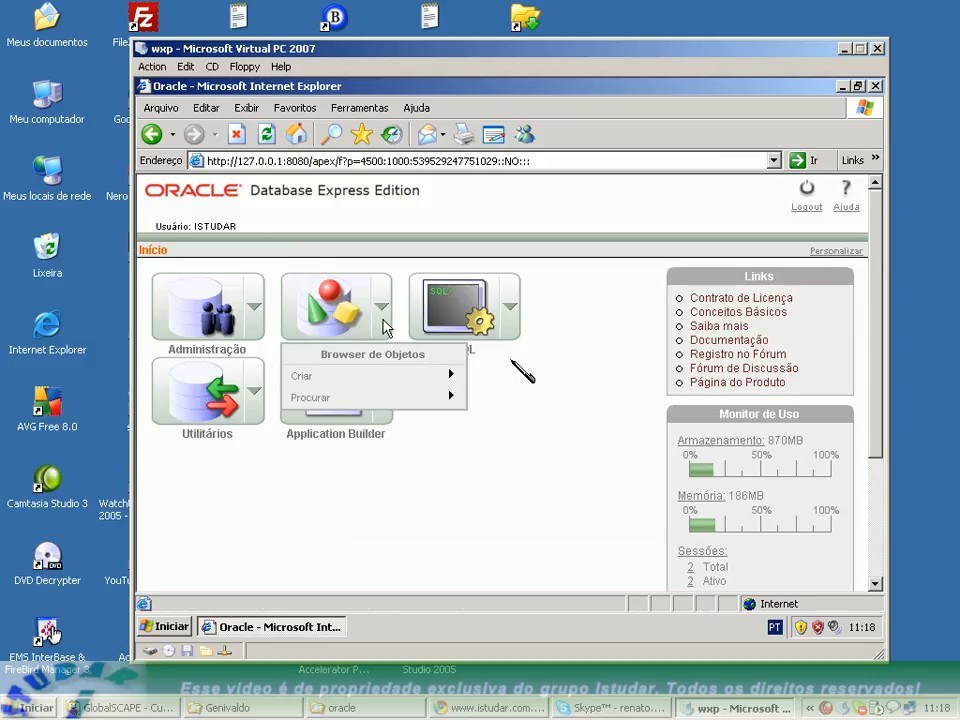
mouse_move(386, 377)
left_click(508, 398)
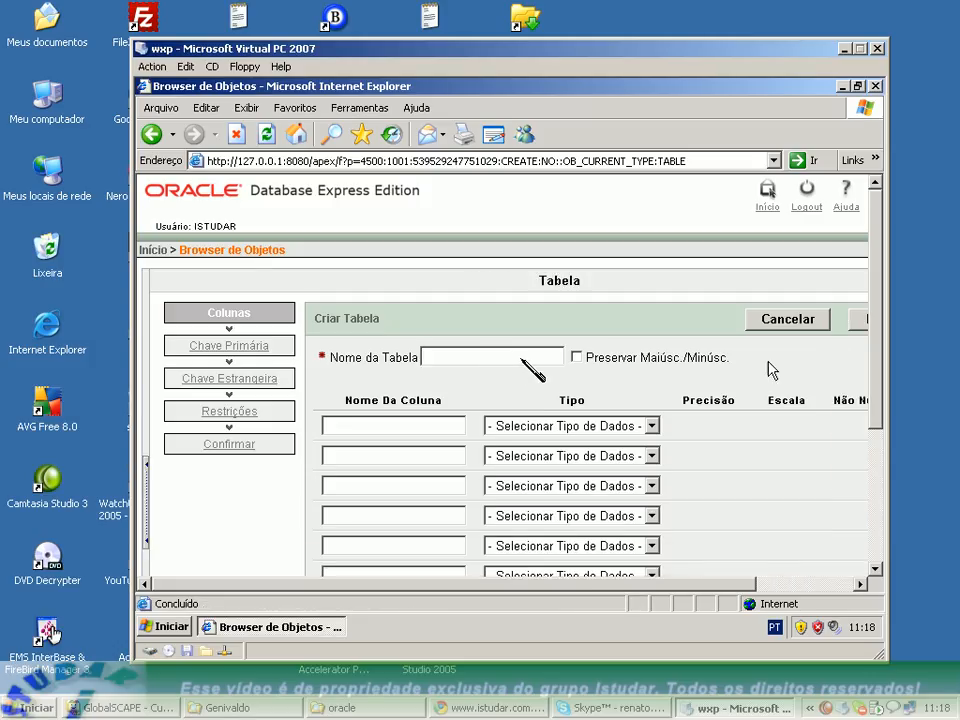
left_click(450, 355)
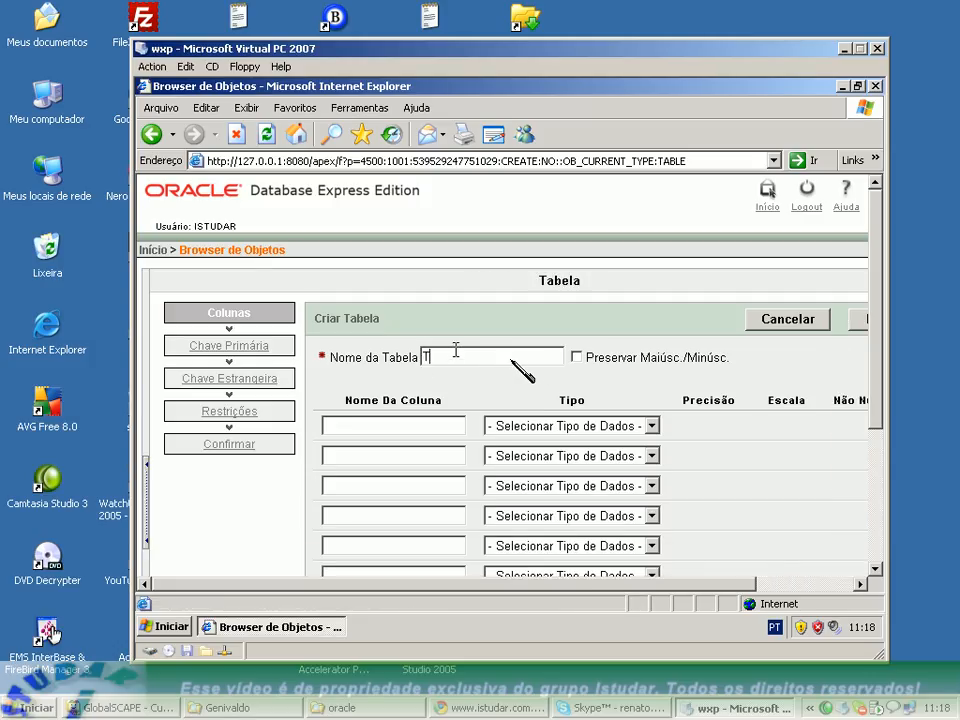
Define the table columns CODIGO as NUMBER and NOME as VARCHAR2 with scale 50.
left_click(447, 424)
left_click(439, 448)
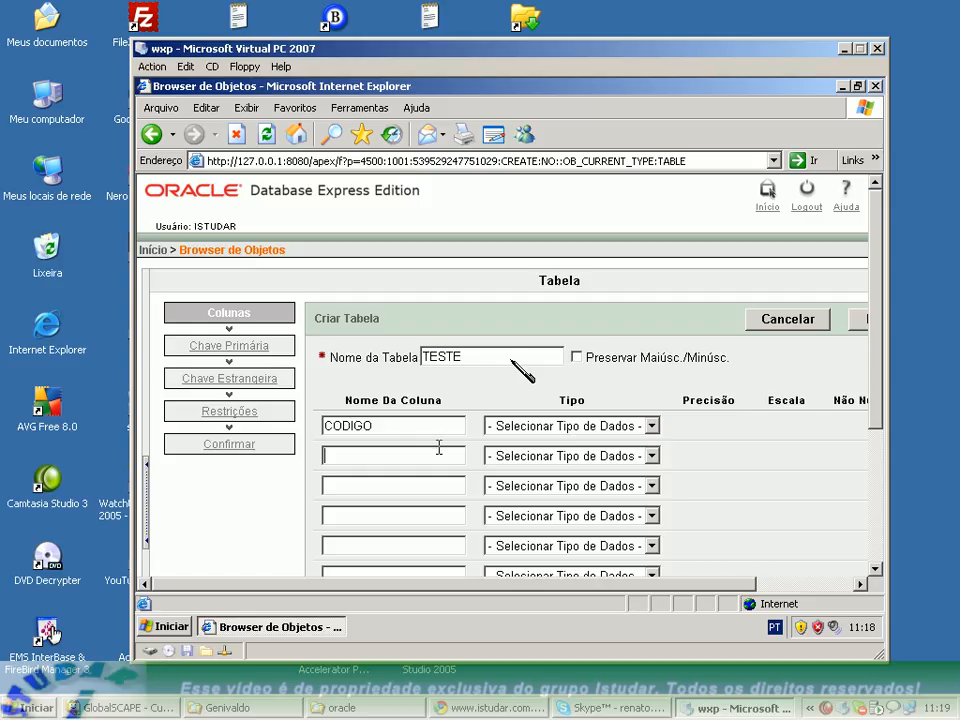
left_click(525, 426)
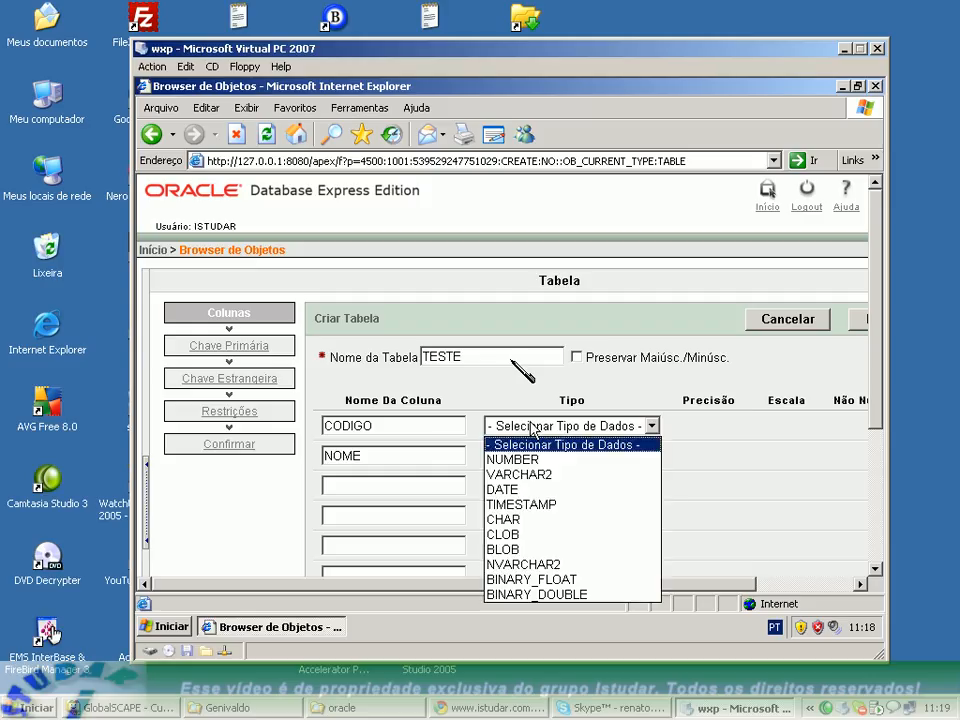
left_click(500, 457)
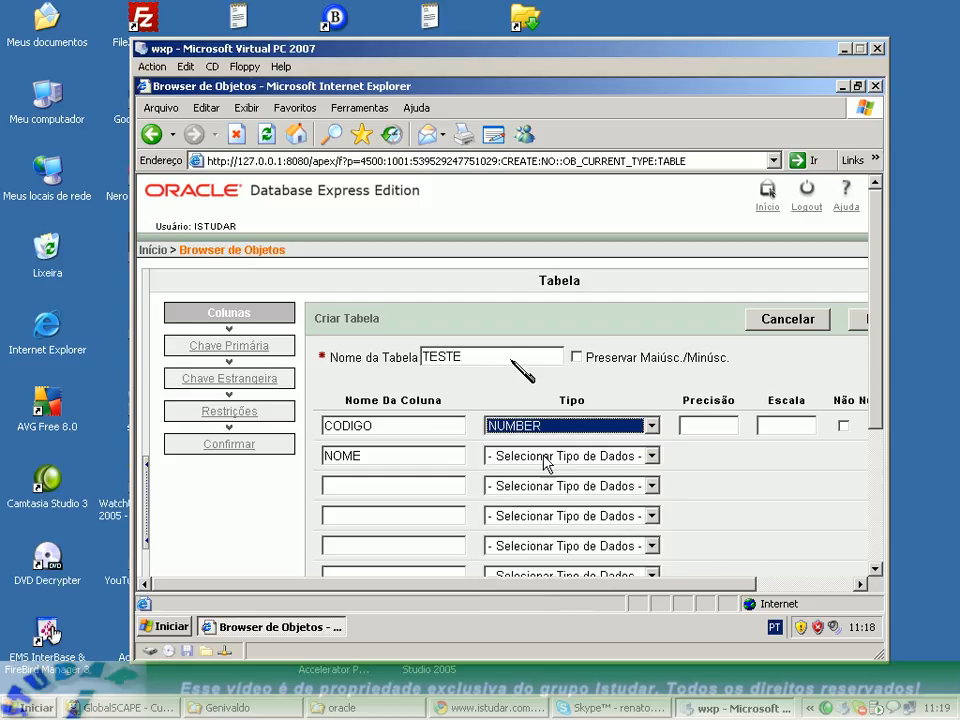
left_click(618, 458)
left_click(610, 505)
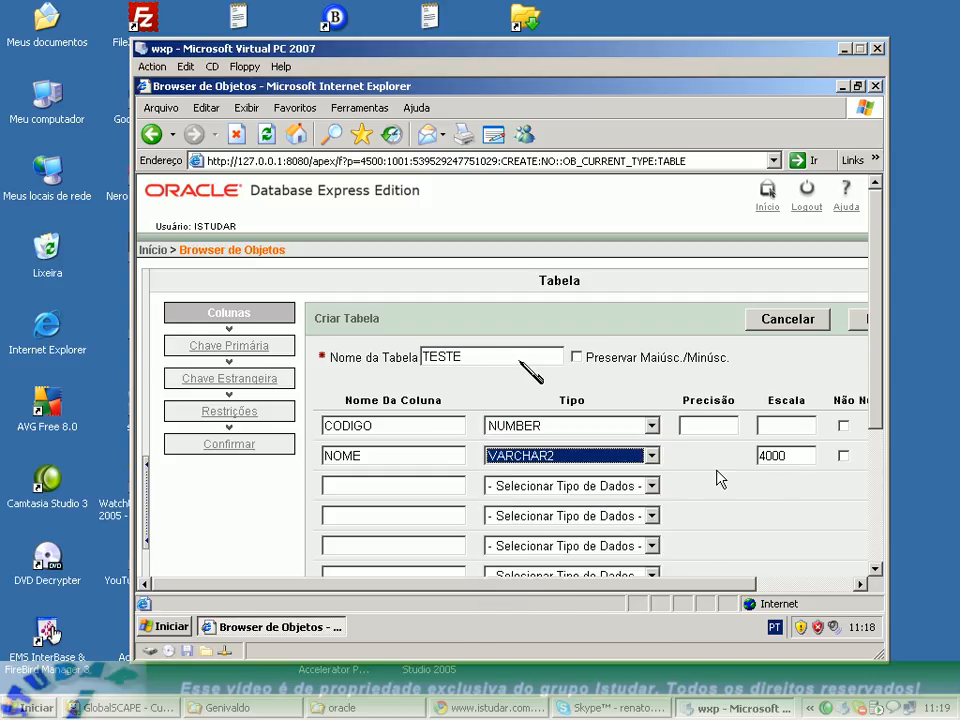
left_click_drag(793, 456, 745, 462)
type("50")
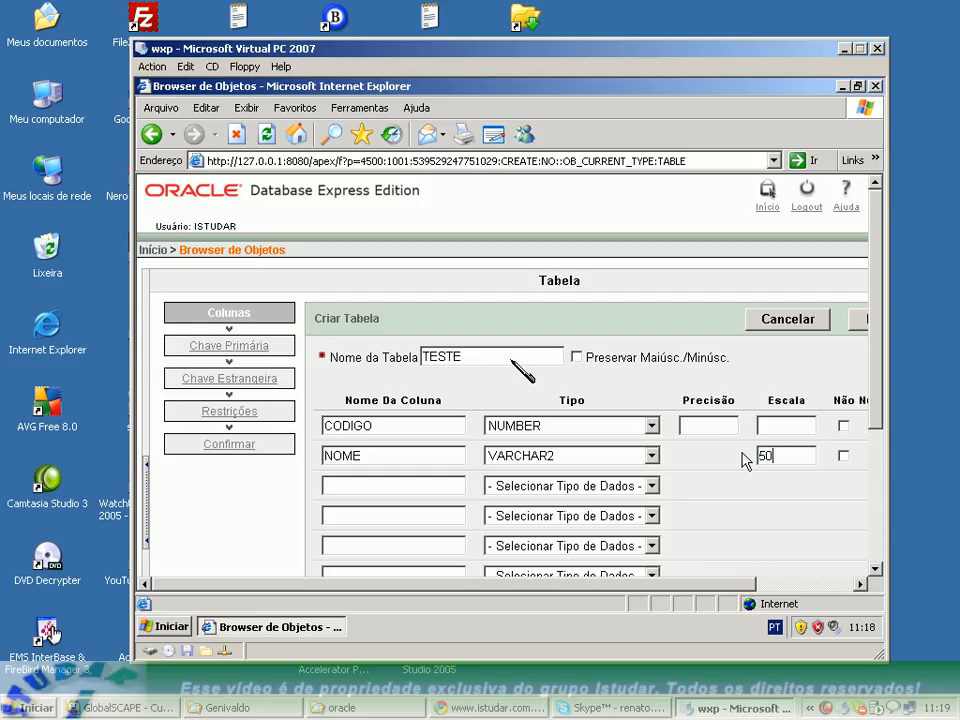
Make both the CODIGO and NOME columns not null and proceed to the primary key definition.
left_click_drag(735, 588, 790, 588)
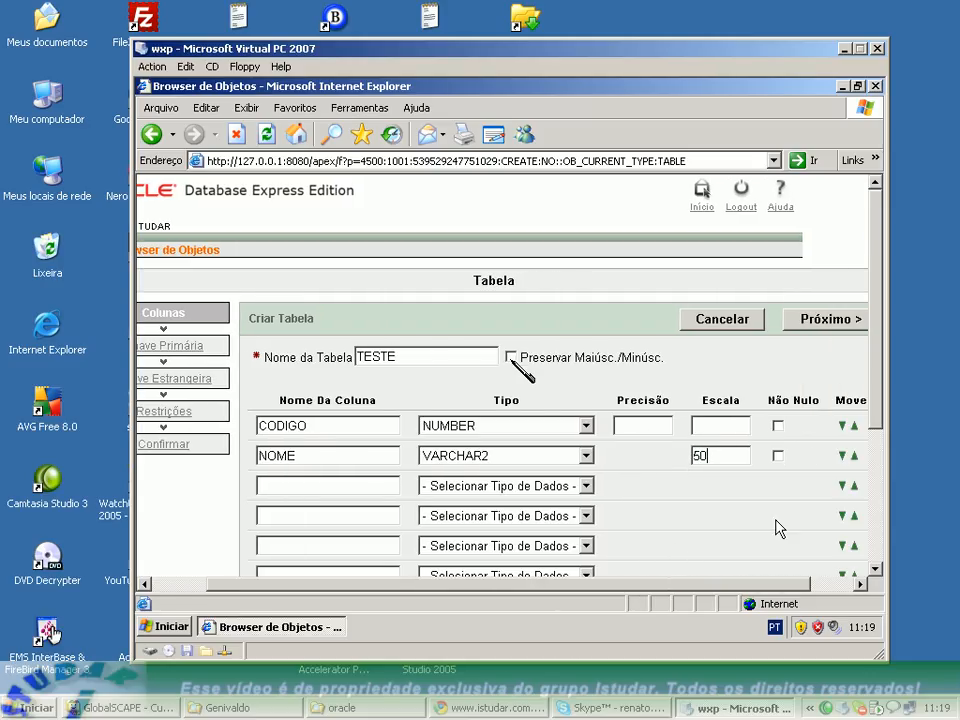
left_click(777, 455)
left_click(777, 425)
left_click(821, 319)
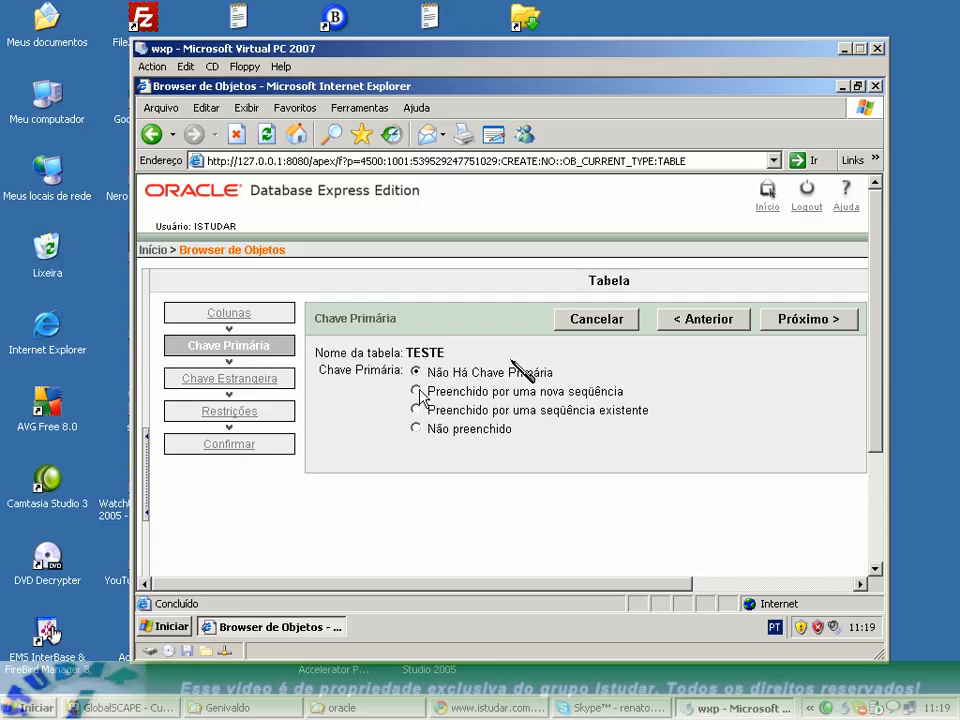
Try the option that fills the primary key from an existing sequence and review the selectable sequences.
left_click(419, 392)
left_click(418, 410)
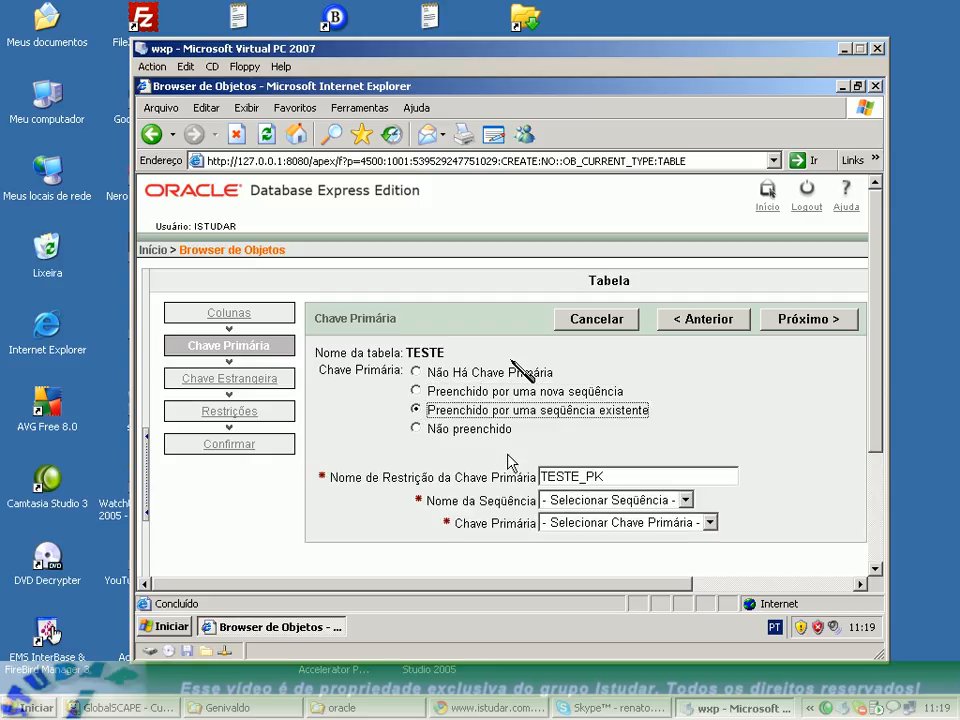
double_click(611, 476)
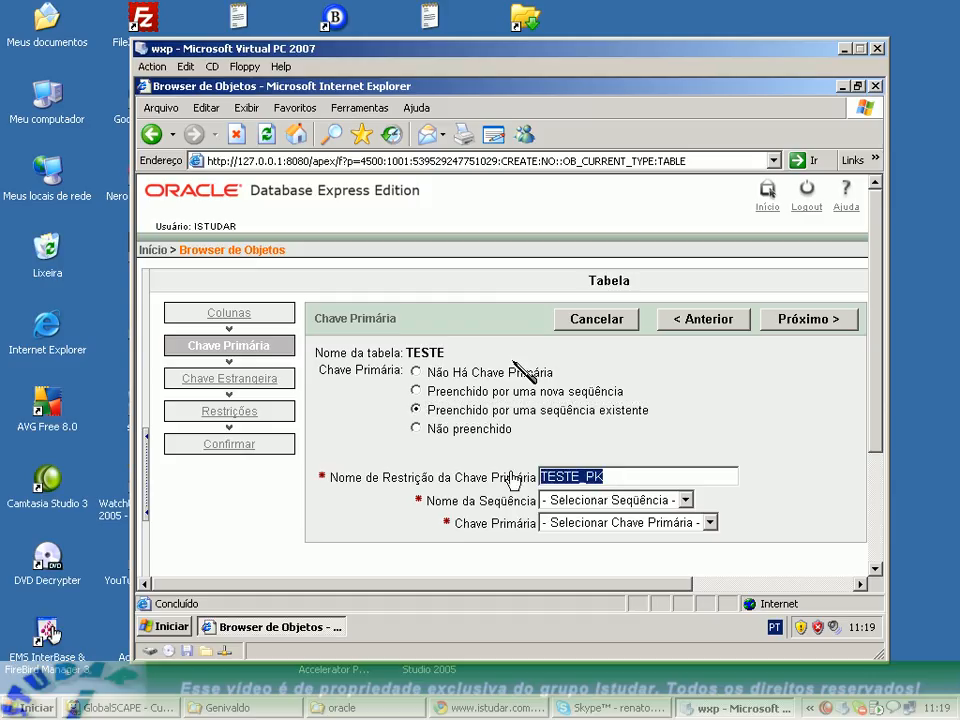
left_click(630, 499)
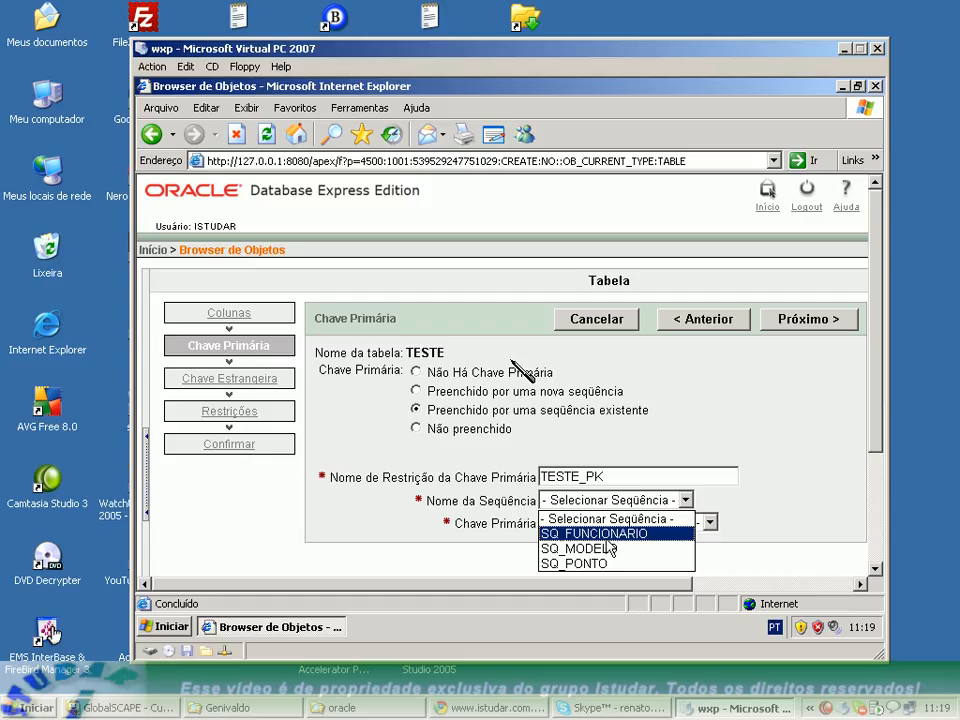
left_click(760, 515)
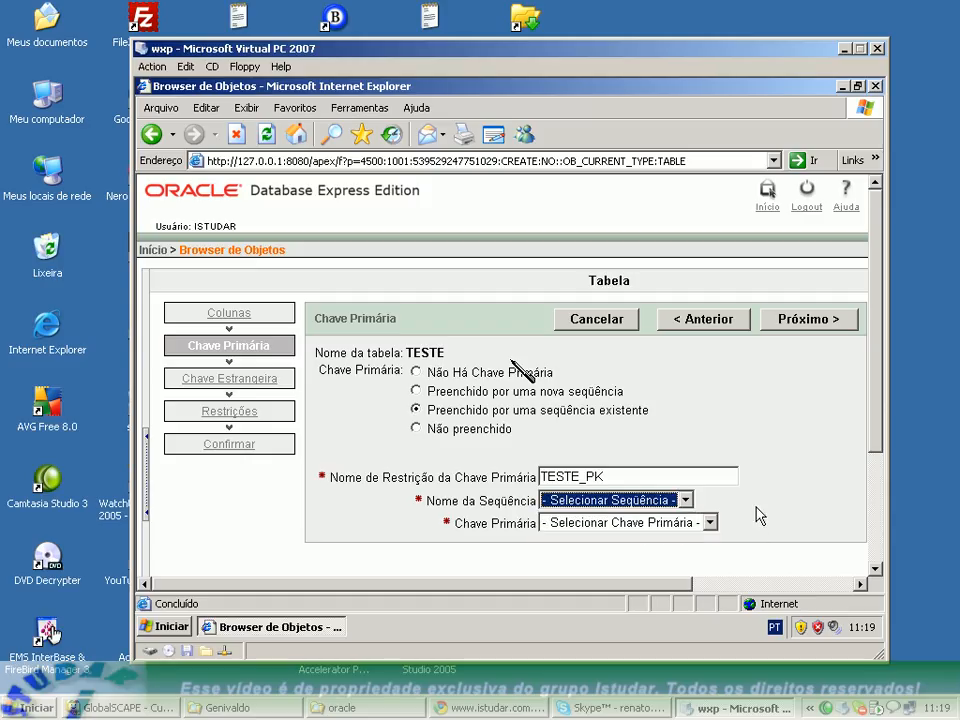
Fill the TESTE_PK primary key from a new sequence TESTE_SEQ with CODIGO(NUMBER) as the key column, and proceed.
left_click(425, 394)
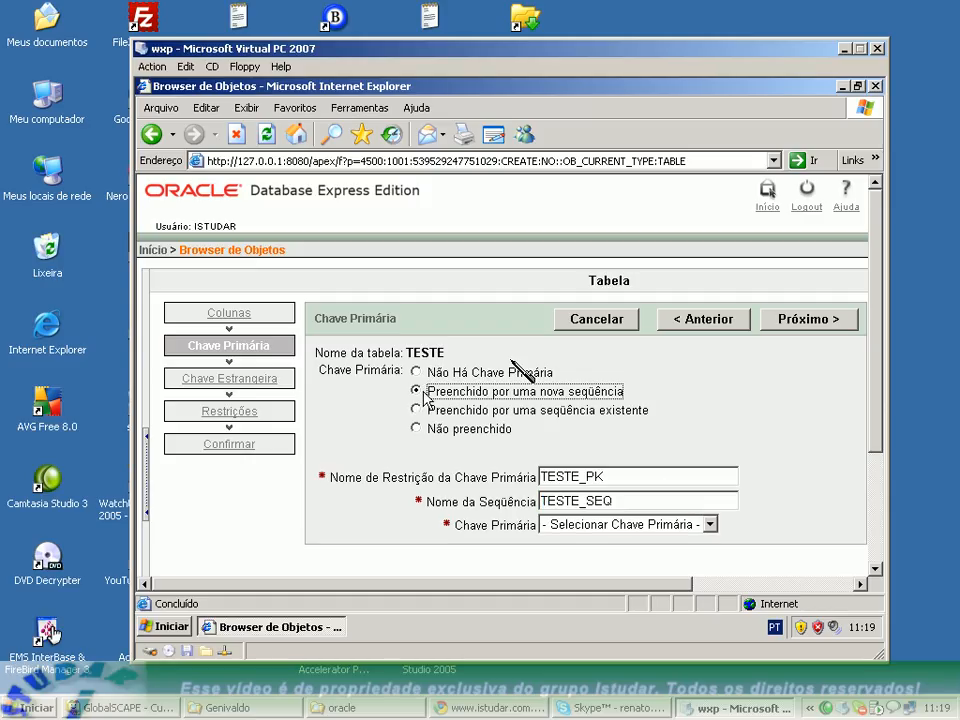
left_click_drag(647, 503, 499, 494)
left_click(628, 501)
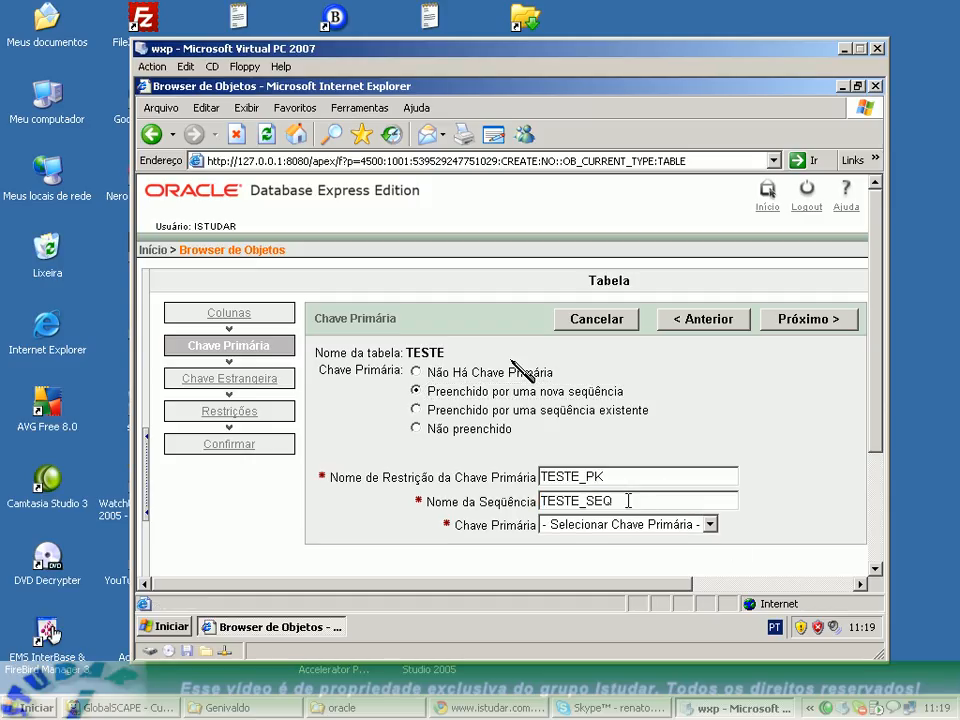
left_click(645, 524)
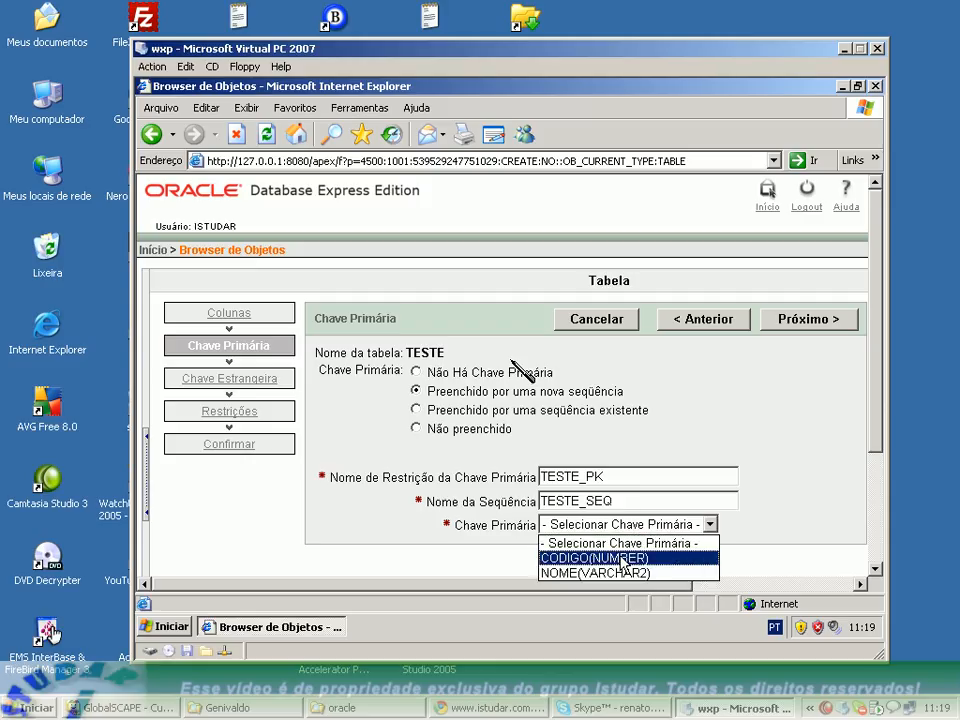
left_click(645, 561)
left_click(789, 320)
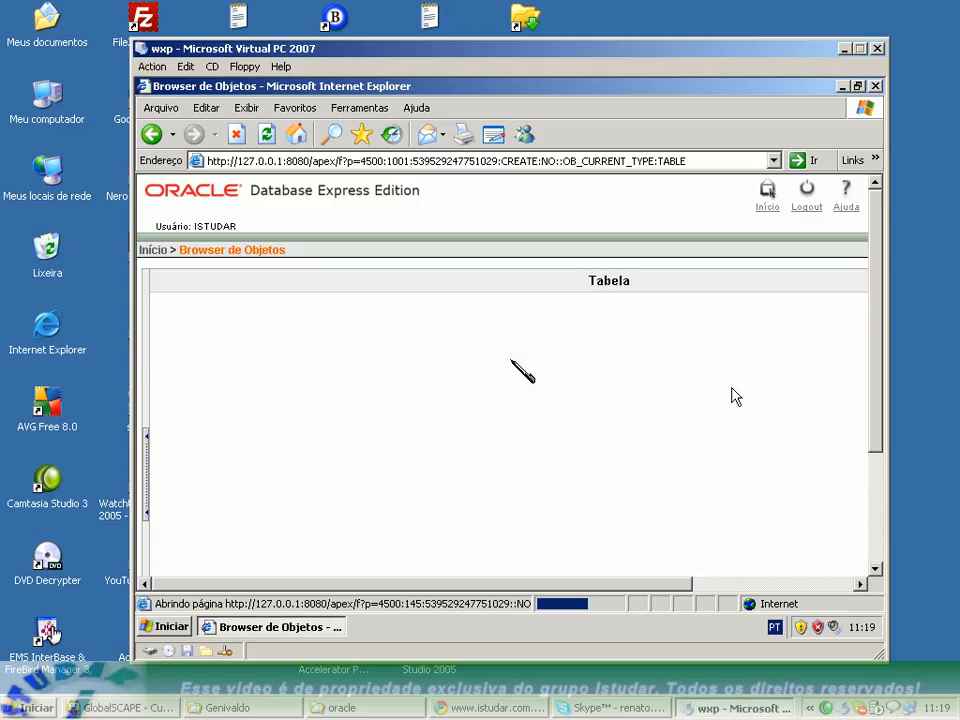
Continue without adding foreign keys or constraints and finish the definition to reach the table's confirmation page.
scroll(608, 433, "down", 2)
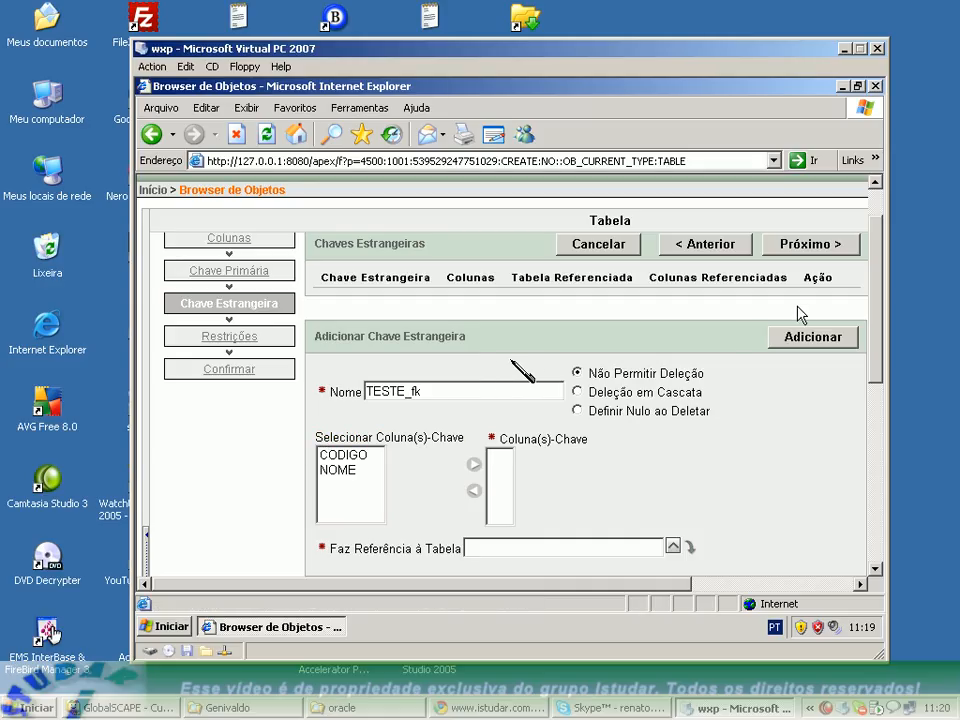
left_click(796, 248)
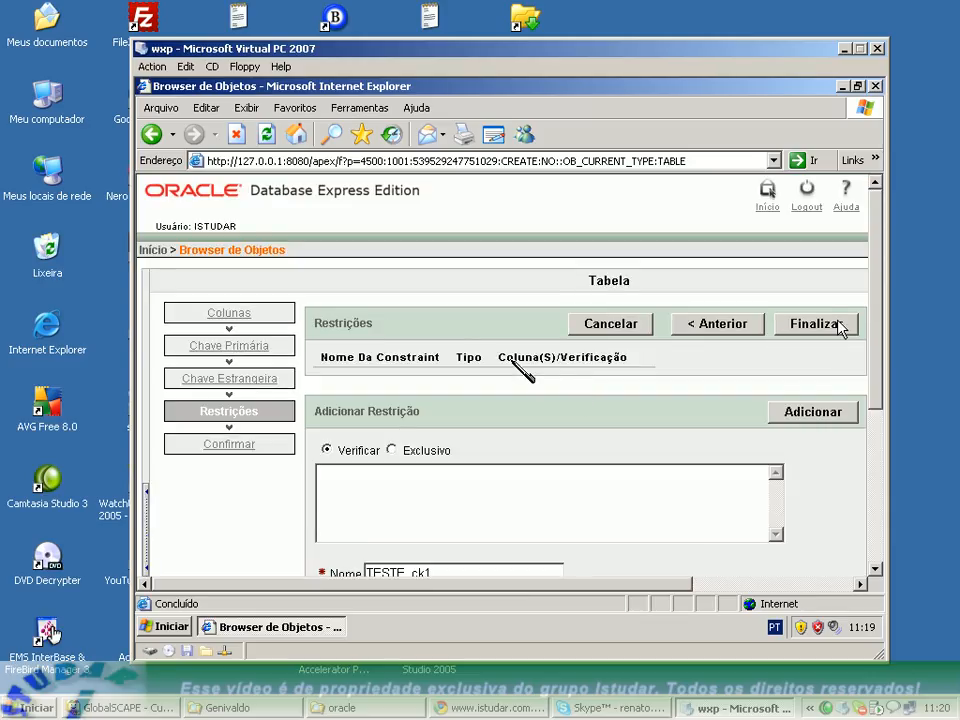
left_click(828, 327)
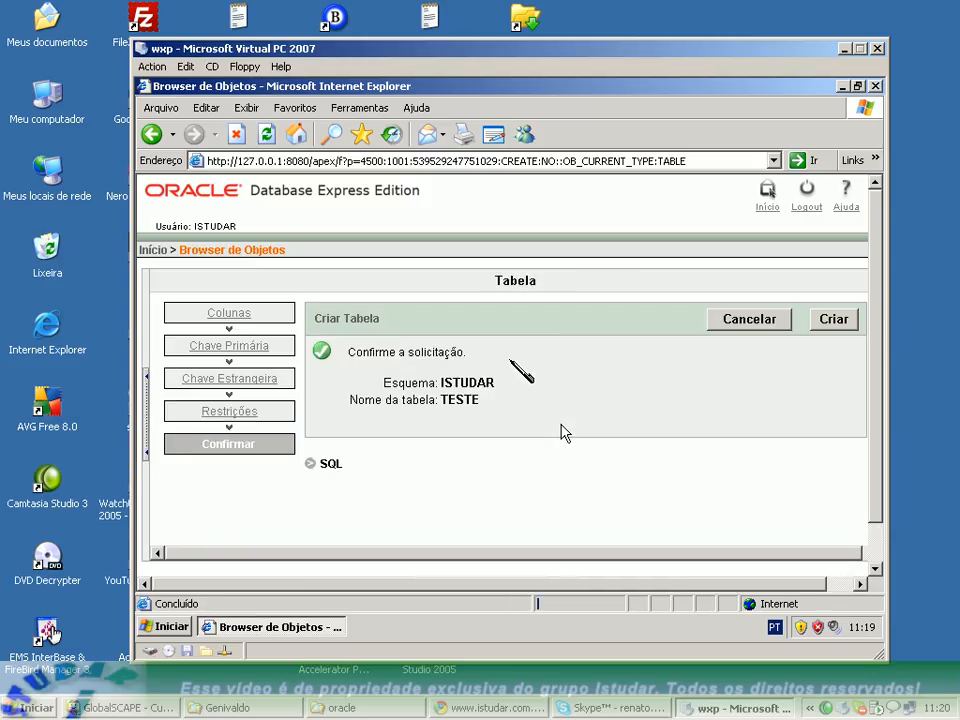
Show the generated SQL for the TESTE table and examine its table and sequence creation statements.
left_click(312, 464)
scroll(540, 468, "down", 4)
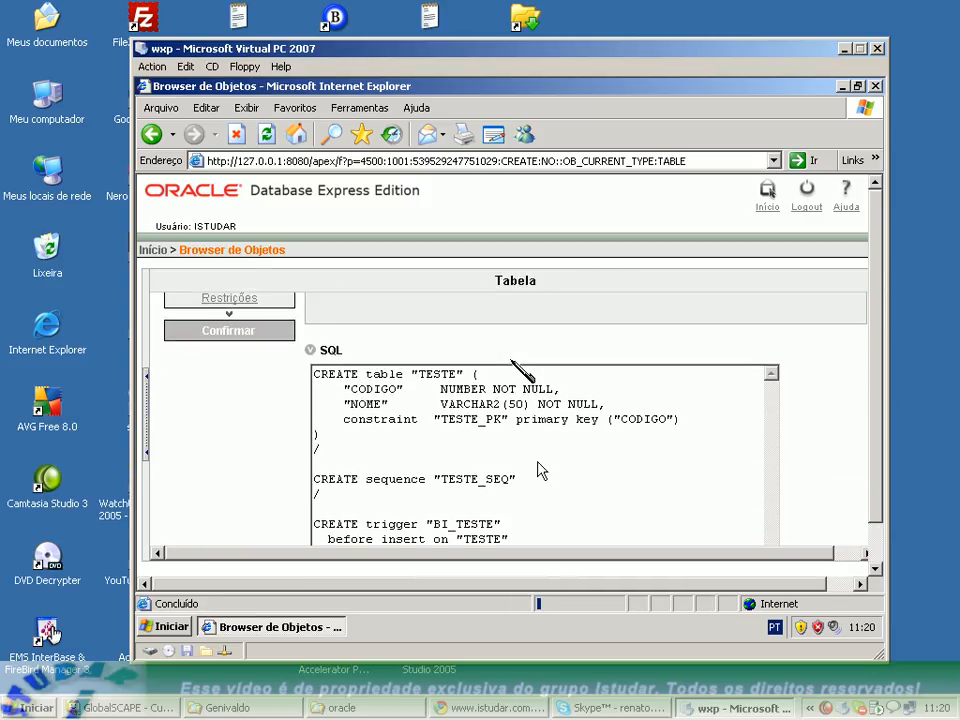
scroll(555, 432, "up", 1)
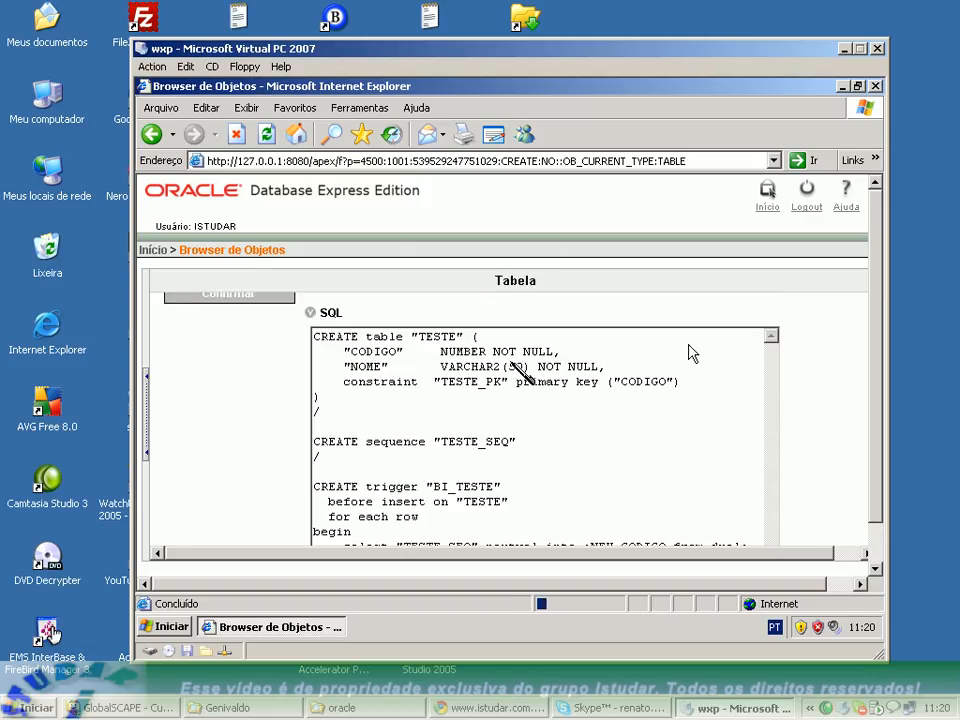
left_click_drag(525, 441, 300, 316)
left_click(449, 418)
scroll(497, 378, "down", 2)
left_click_drag(516, 368, 313, 368)
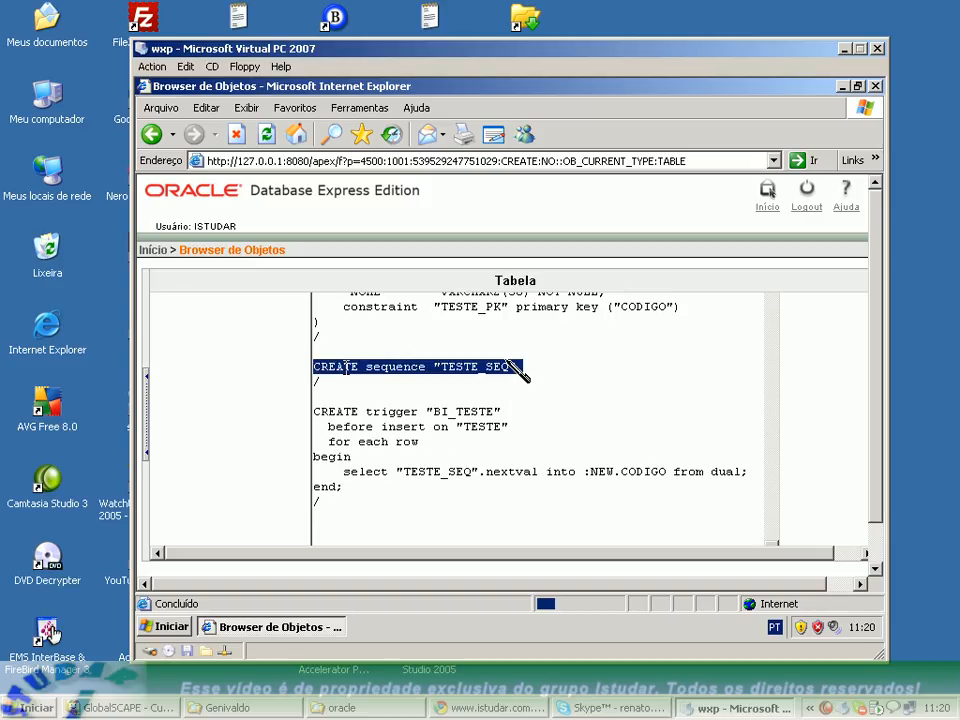
Examine the BI_TESTE trigger code: its name, the before insert and for each row clauses, and the TESTE_SEQ nextval select into CODIGO.
left_click_drag(432, 411, 449, 411)
double_click(459, 412)
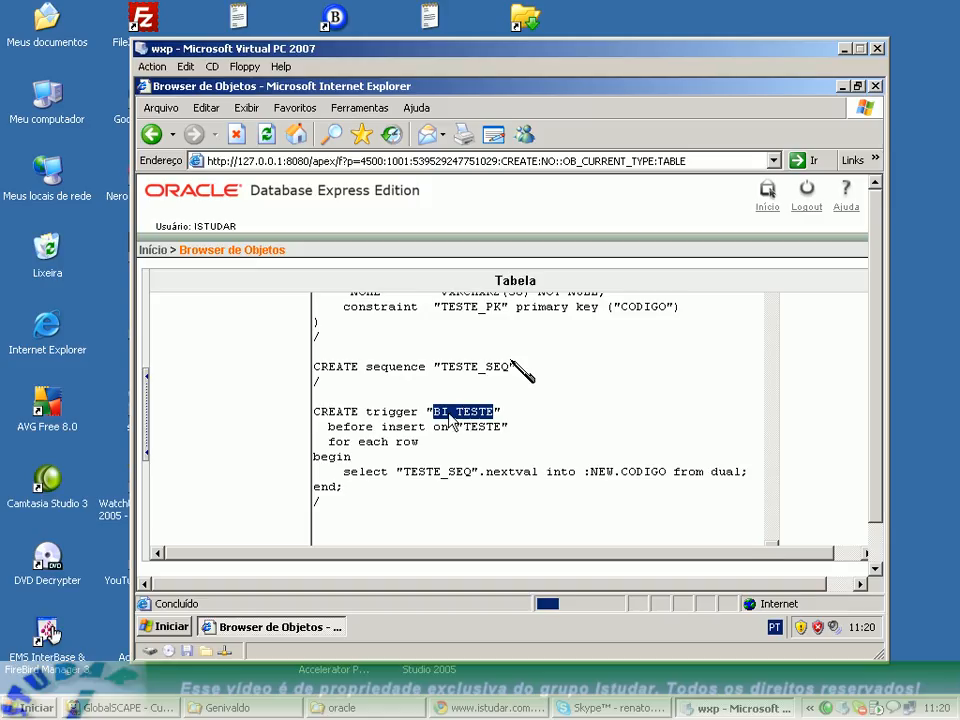
left_click_drag(328, 426, 501, 432)
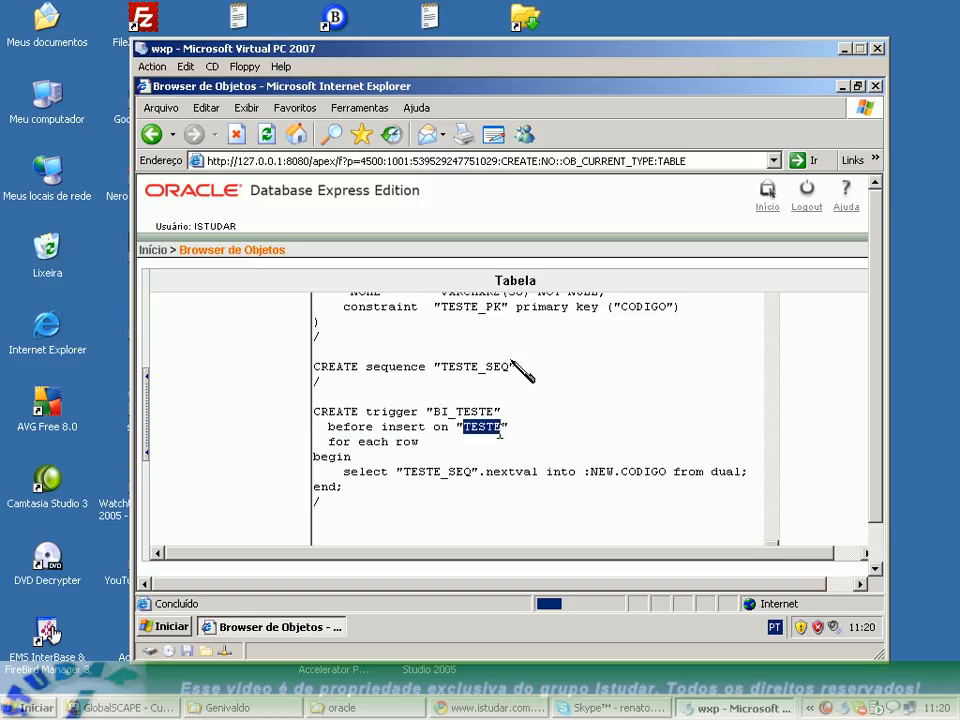
left_click_drag(328, 441, 435, 450)
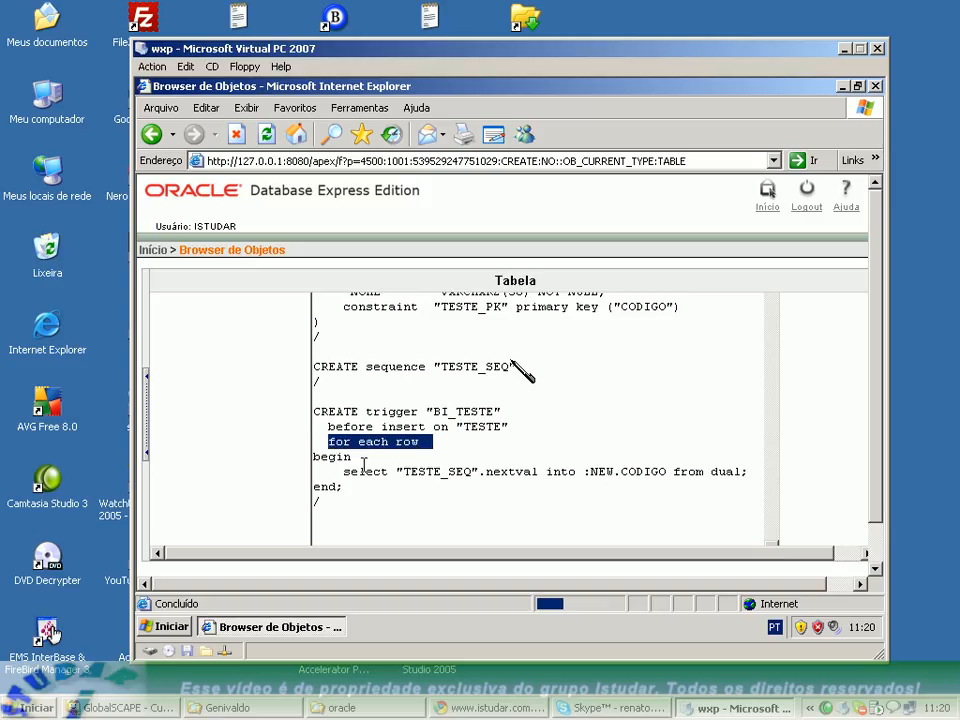
left_click_drag(345, 469, 478, 471)
left_click(400, 472)
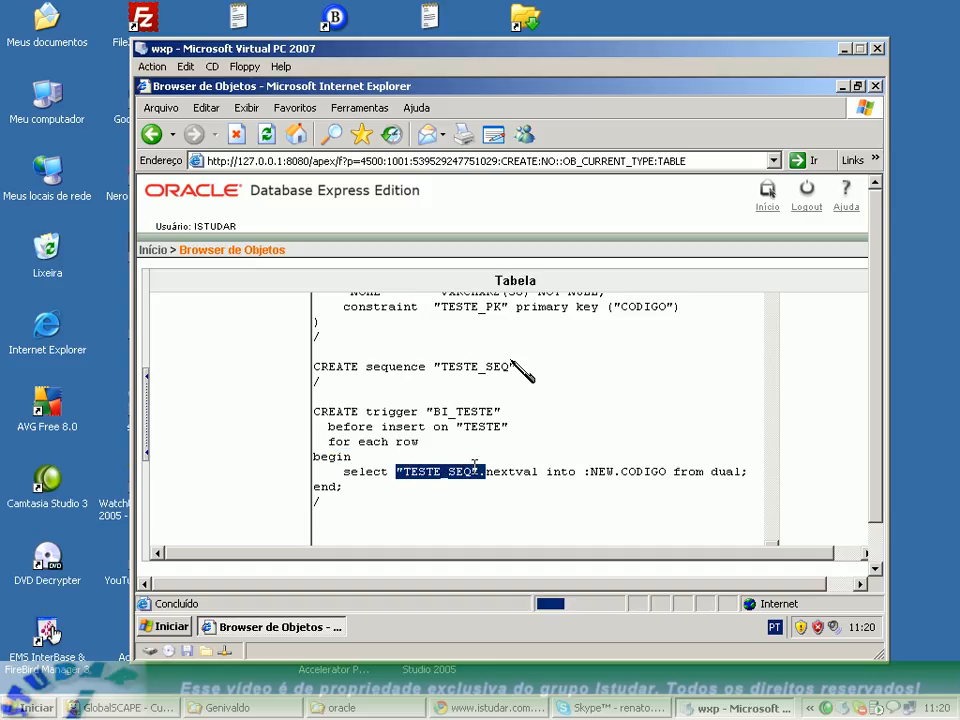
left_click(513, 468)
double_click(513, 470)
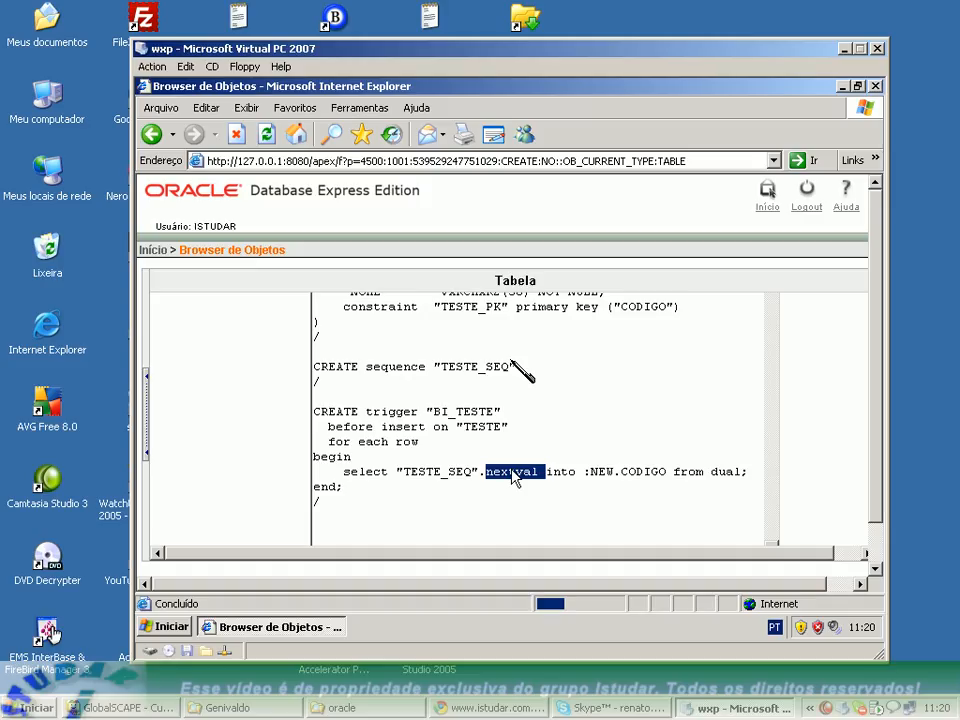
left_click(652, 470)
double_click(650, 472)
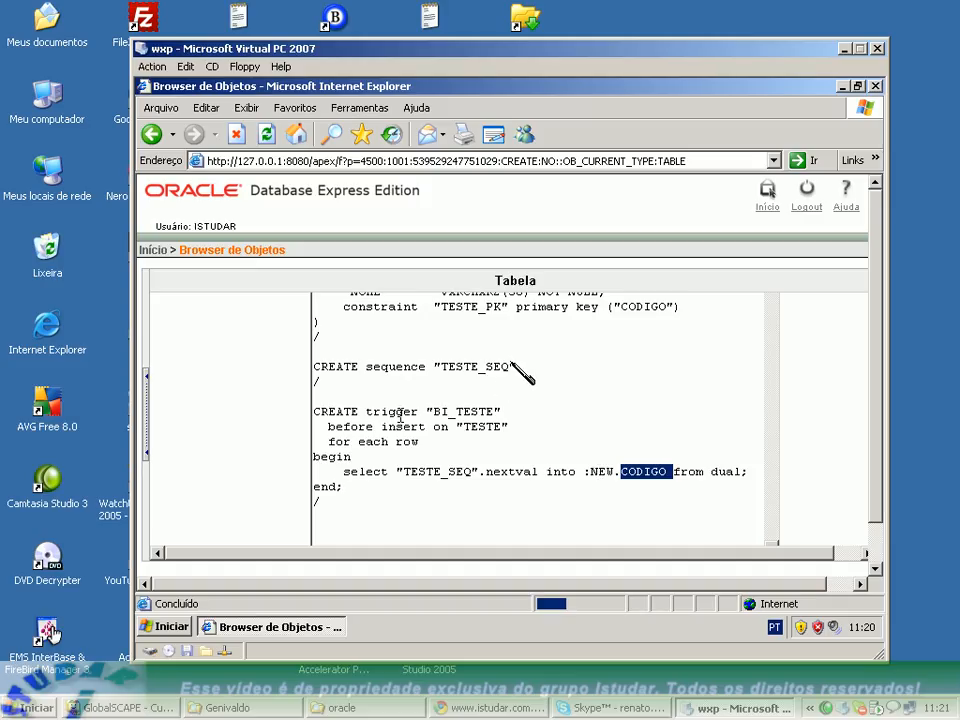
Examine how the trigger on TESTE assigns the sequence value to :NEW.CODIGO by selecting from dual.
left_click(467, 426)
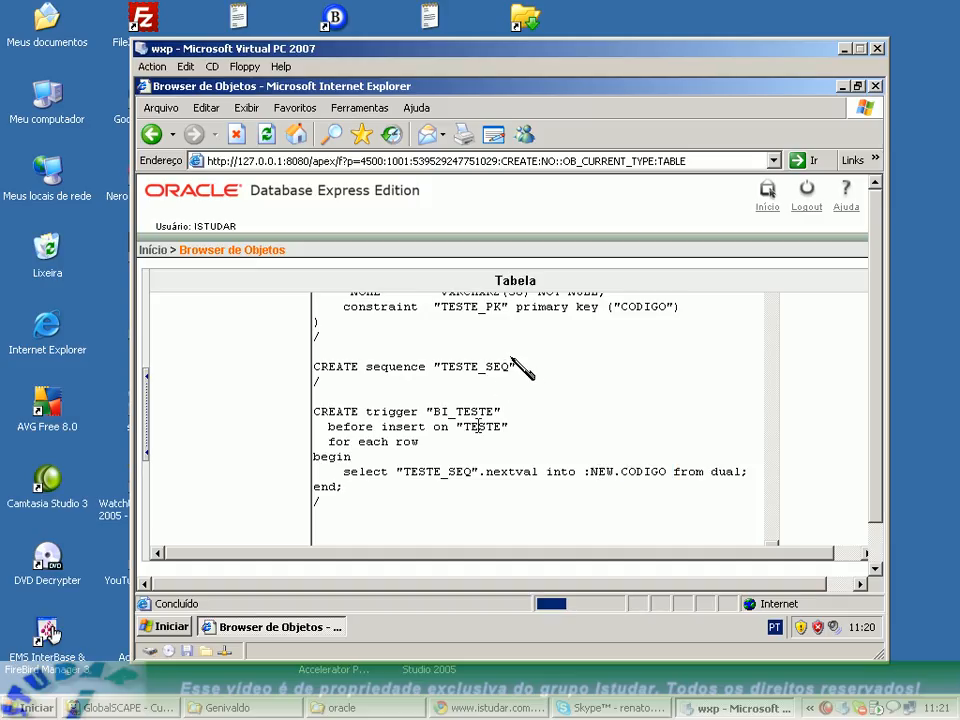
double_click(481, 426)
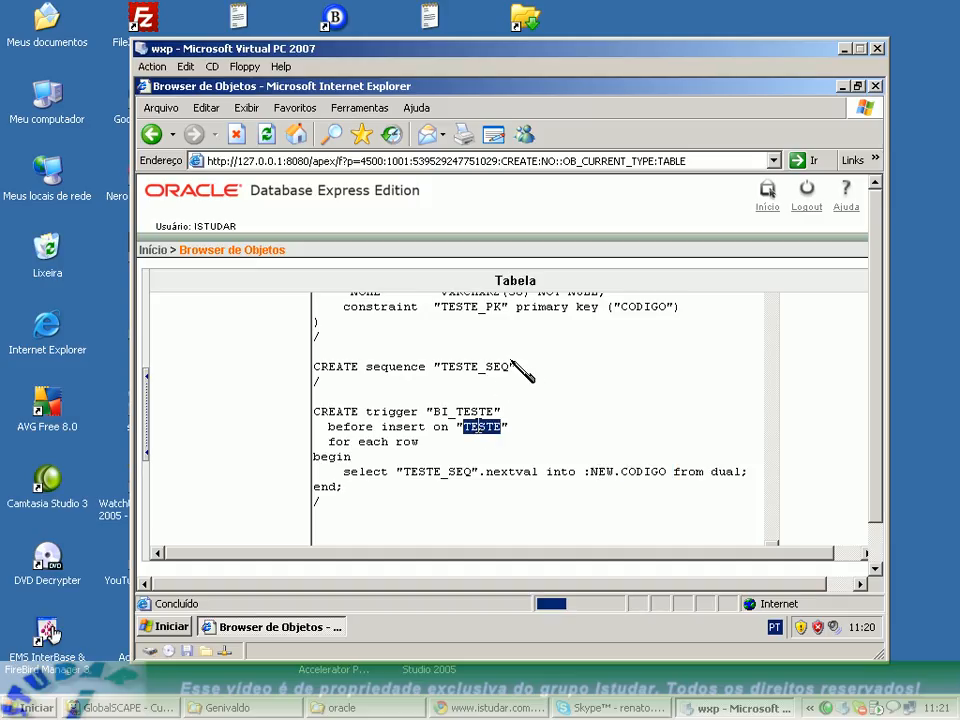
double_click(592, 471)
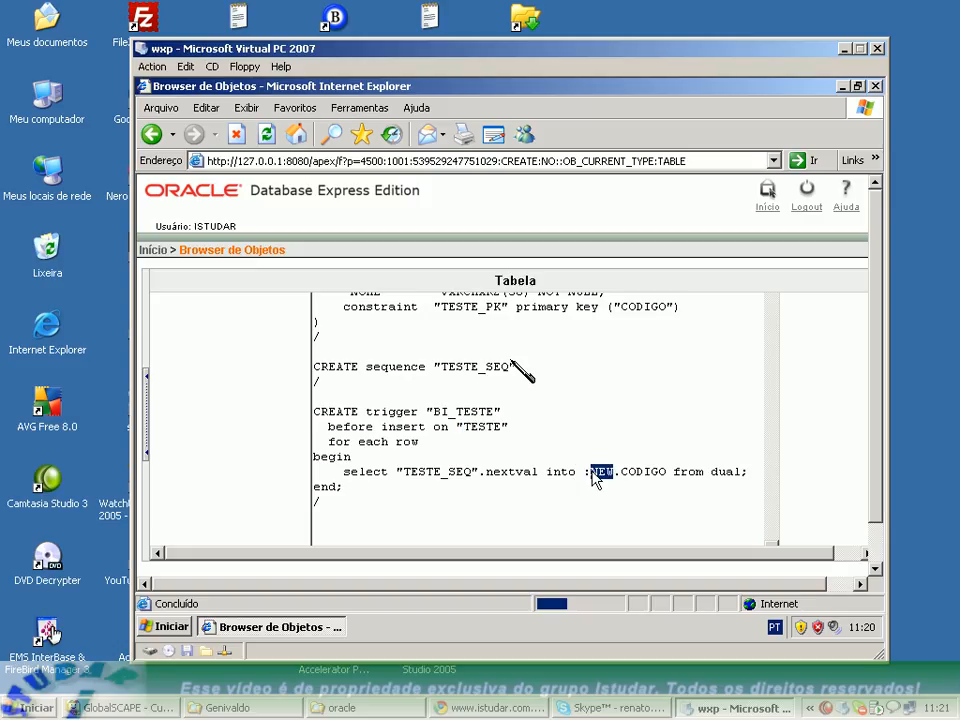
left_click(345, 471)
left_click_drag(347, 471, 750, 471)
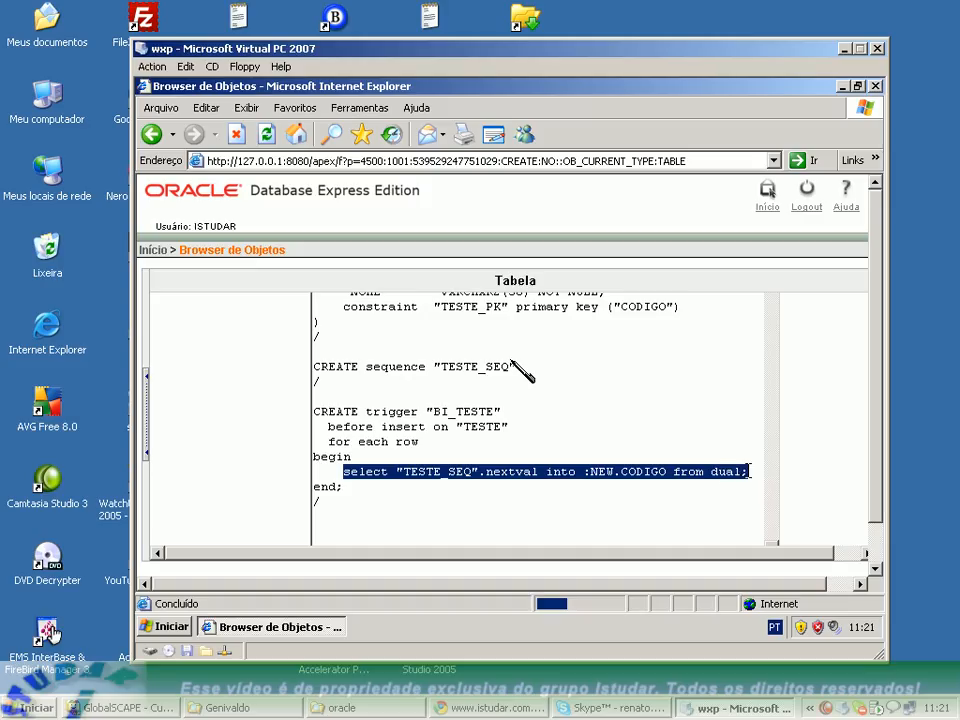
left_click(680, 452)
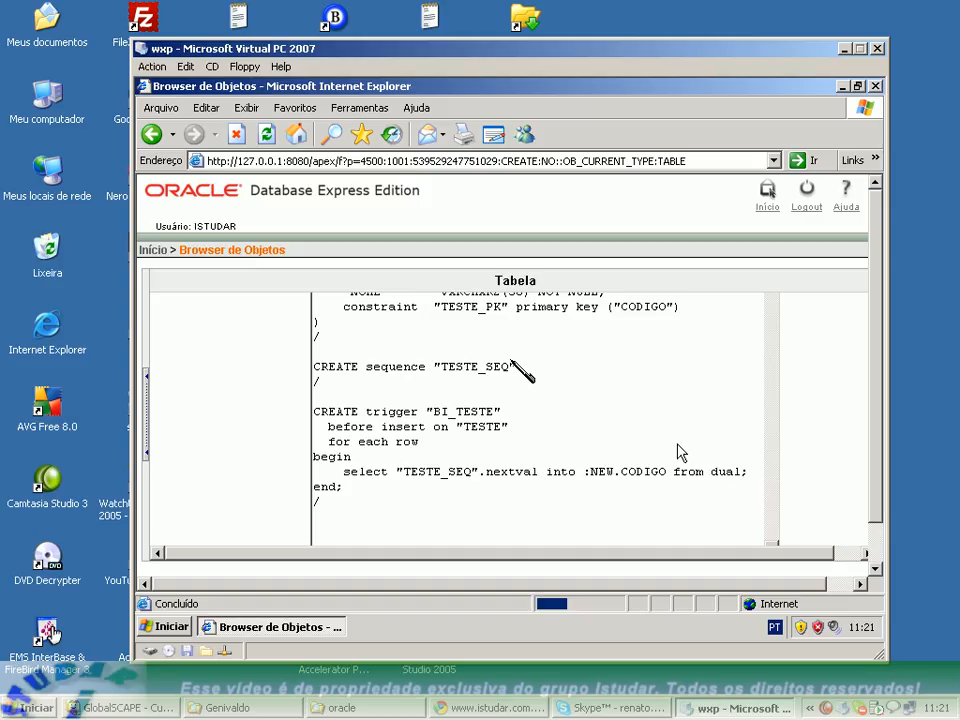
double_click(722, 472)
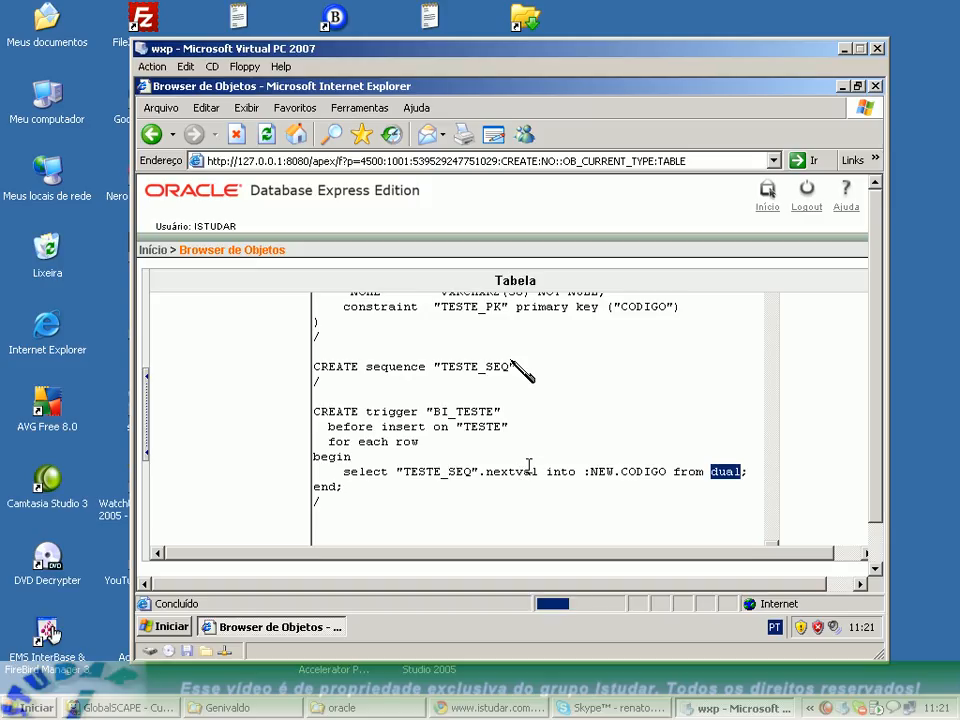
left_click_drag(545, 471, 672, 471)
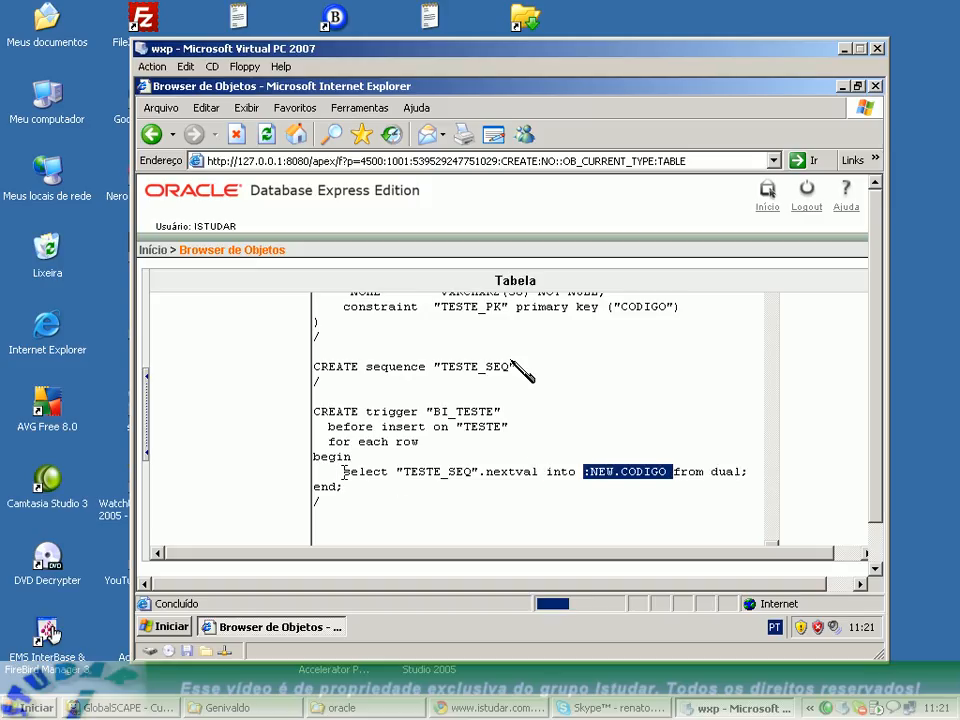
Copy the trigger's select "TESTE_SEQ".nextval into :NEW.CODIGO from dual; statement into a new Notepad document.
left_click_drag(344, 471, 757, 467)
key("ctrl+c")
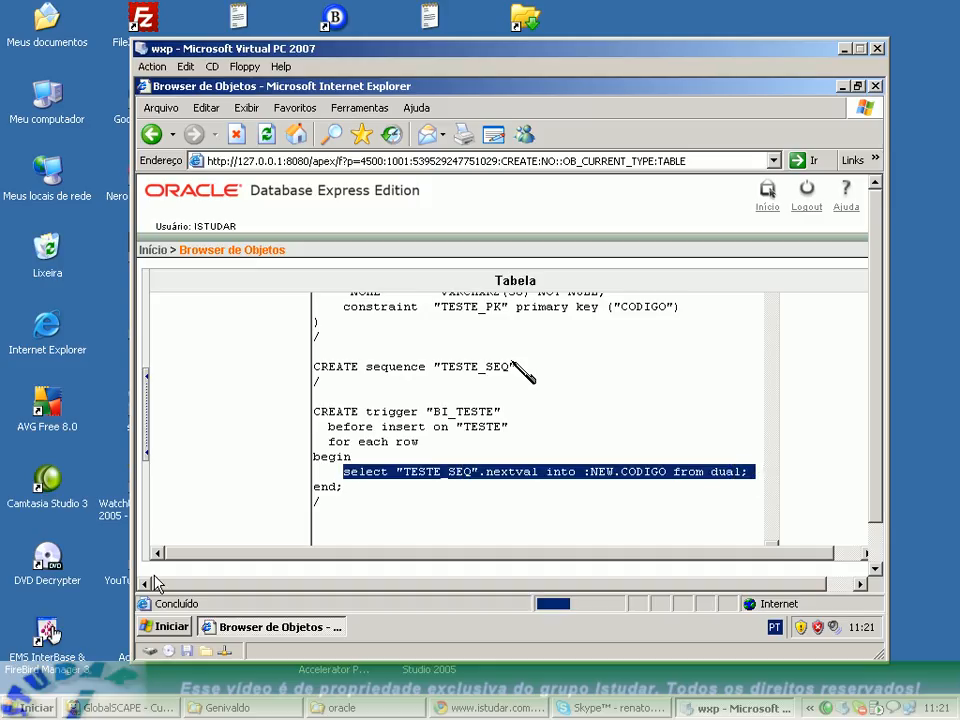
left_click(165, 626)
mouse_move(268, 372)
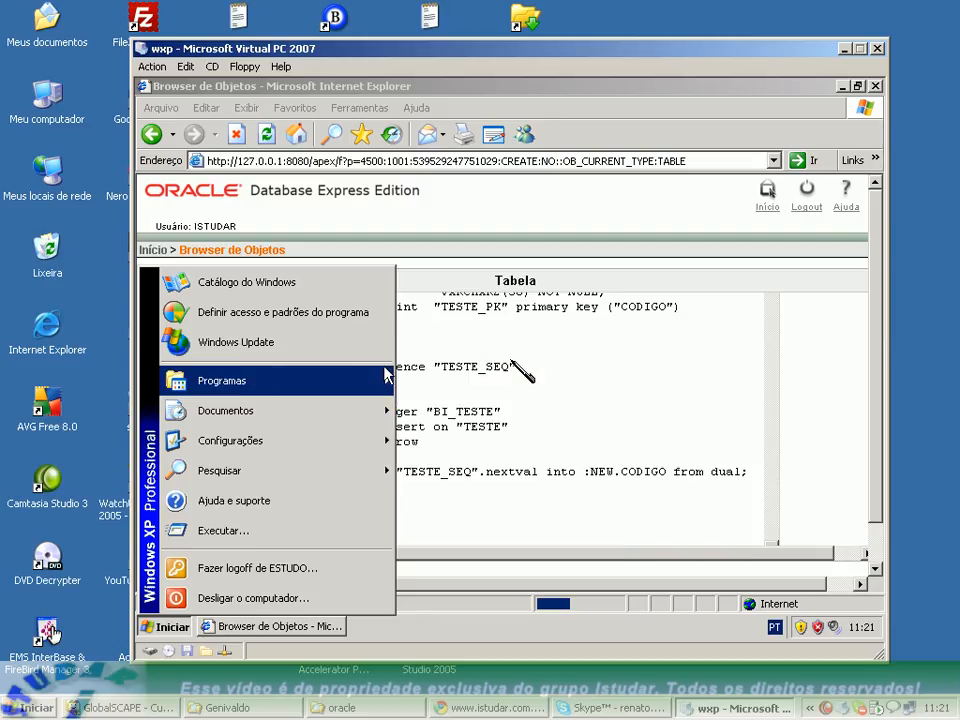
mouse_move(440, 376)
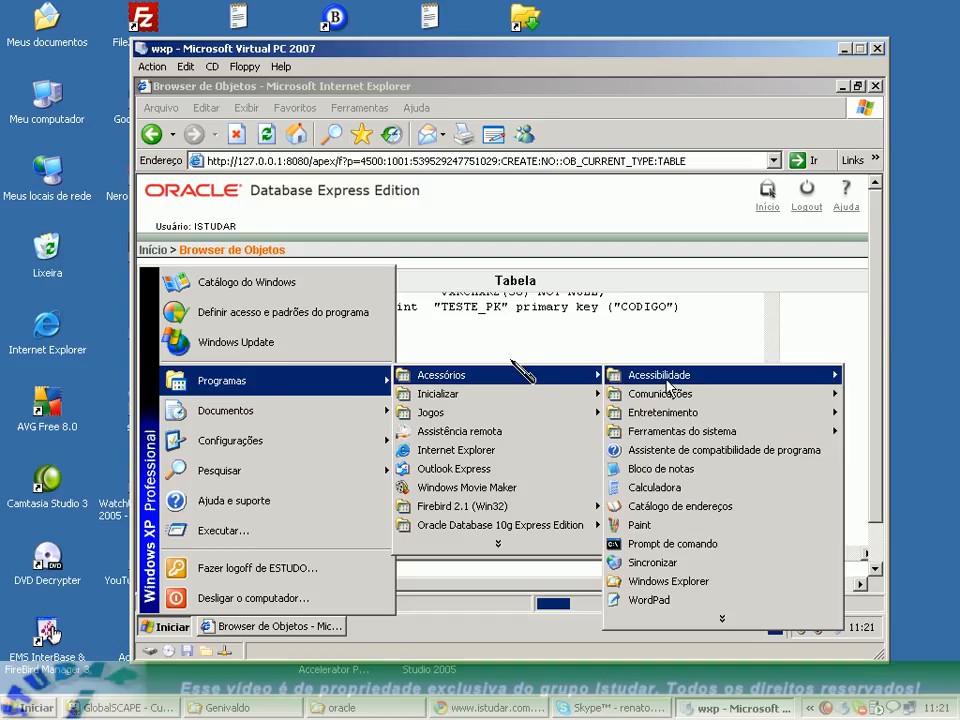
left_click(687, 468)
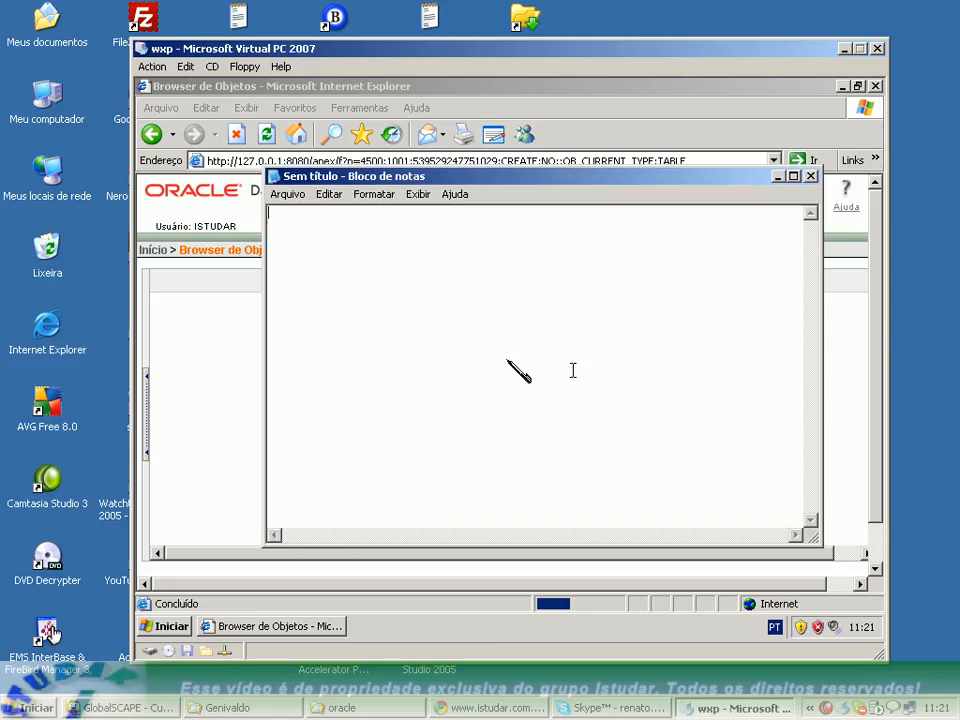
key("ctrl+v")
Return to the Oracle page in Internet Explorer and cancel the creation of the TESTE table.
left_click(220, 388)
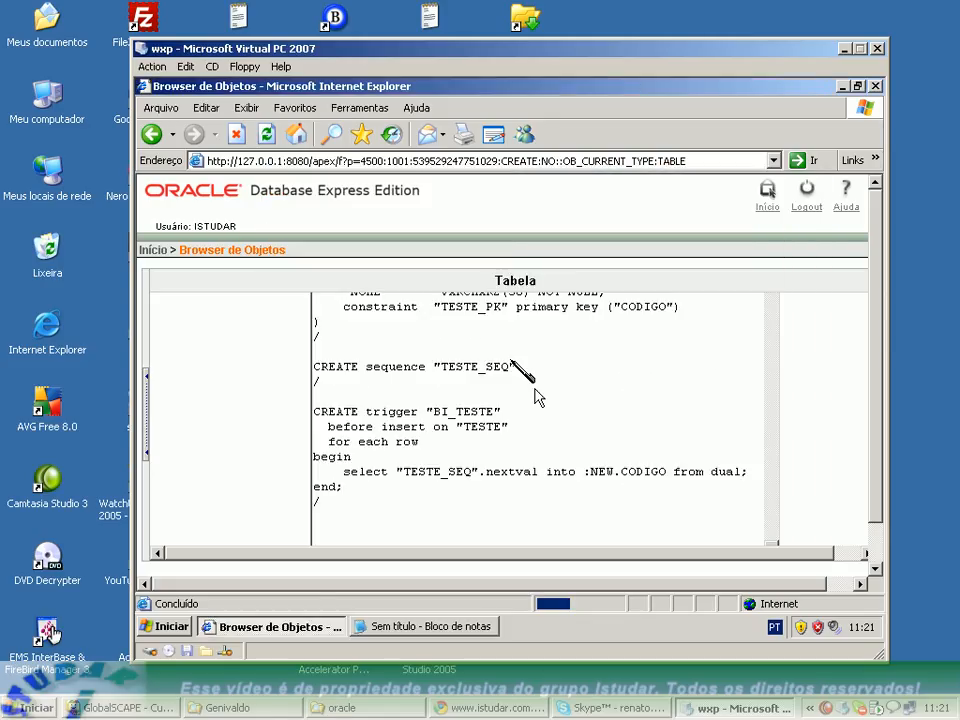
scroll(540, 390, "up", 3)
left_click(733, 324)
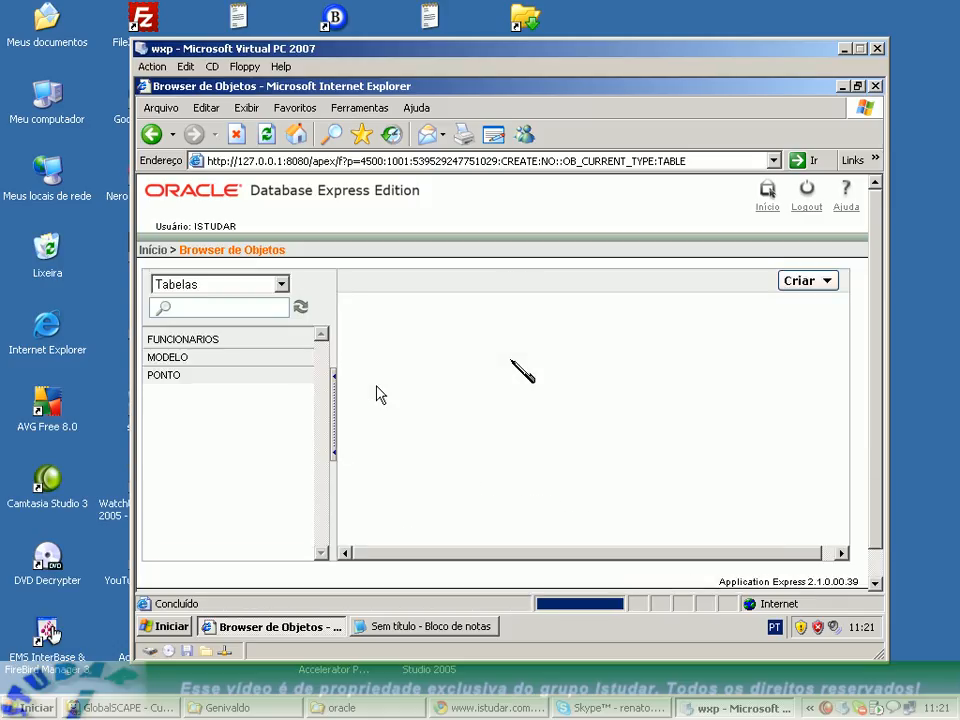
List the schema's sequences and its triggers in the object browser.
left_click(279, 286)
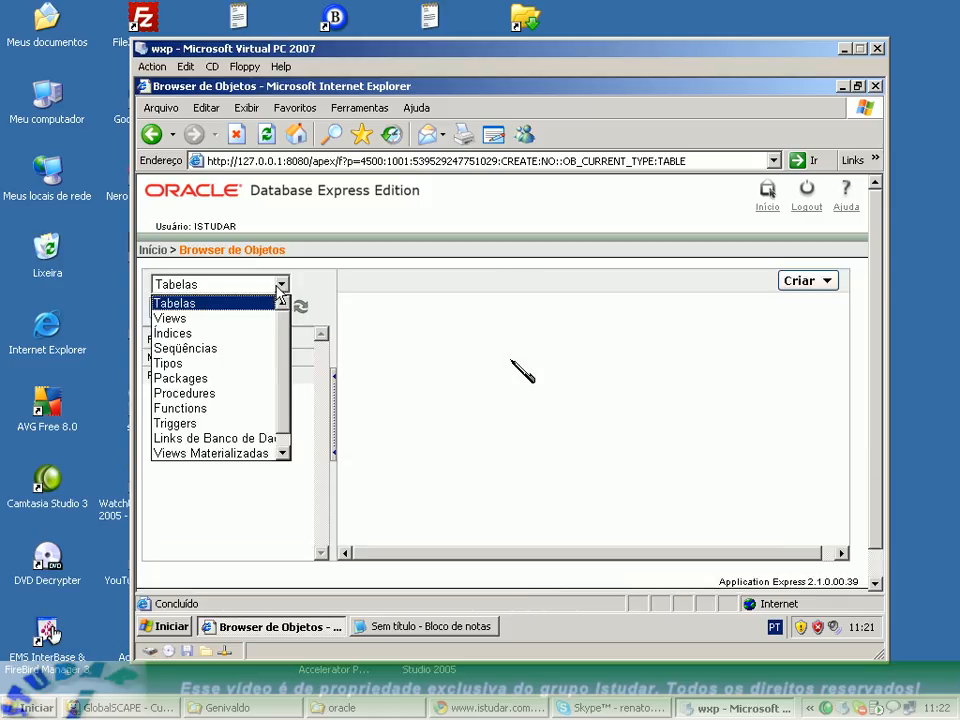
left_click(227, 349)
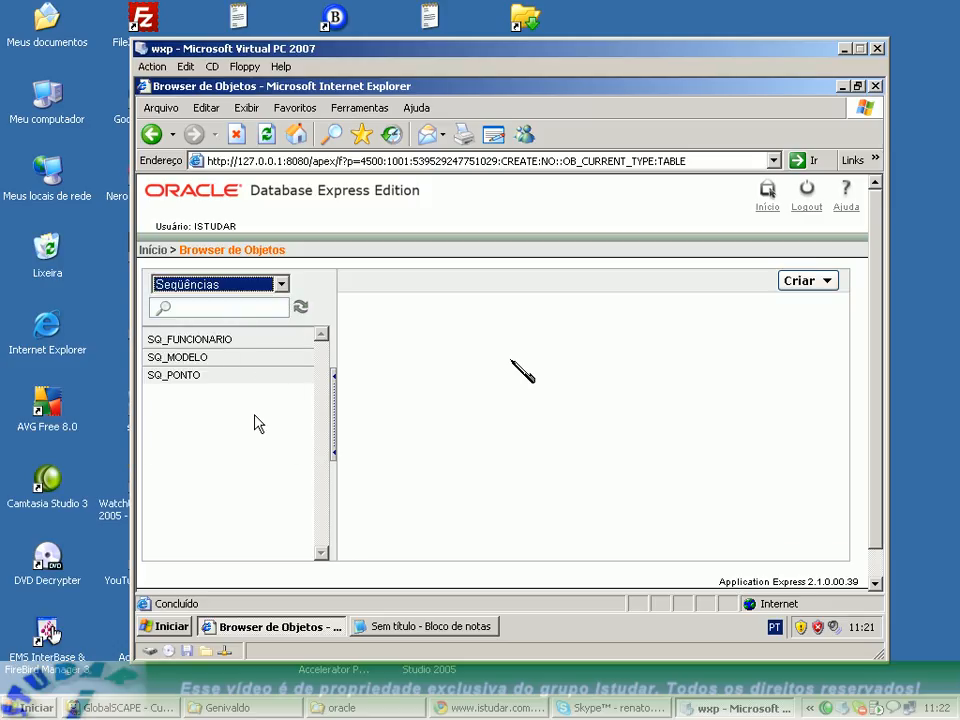
left_click(281, 285)
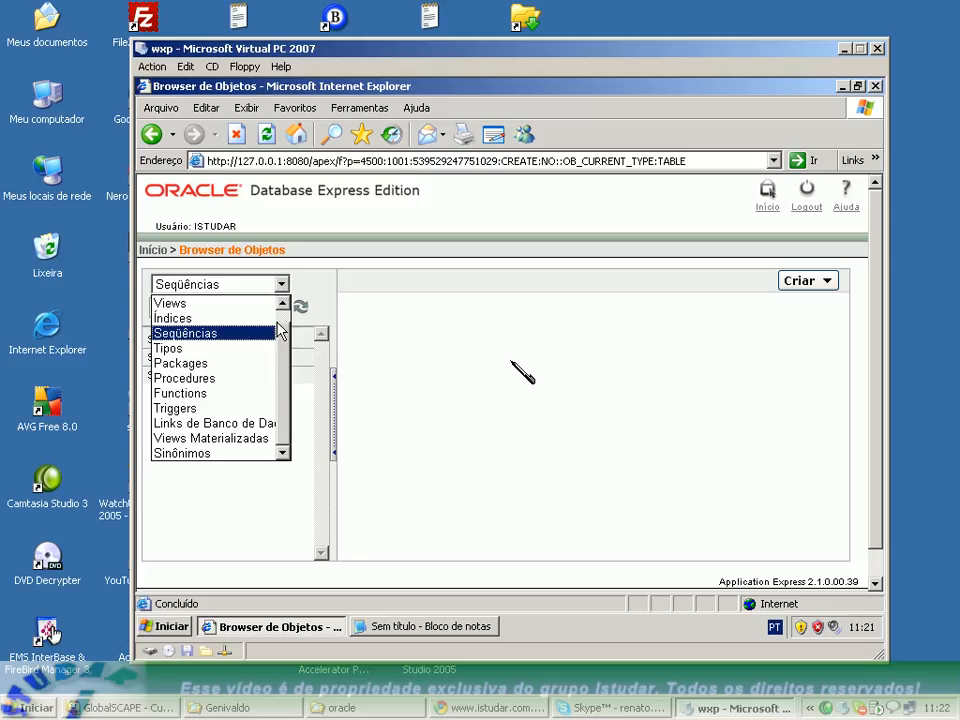
left_click(213, 407)
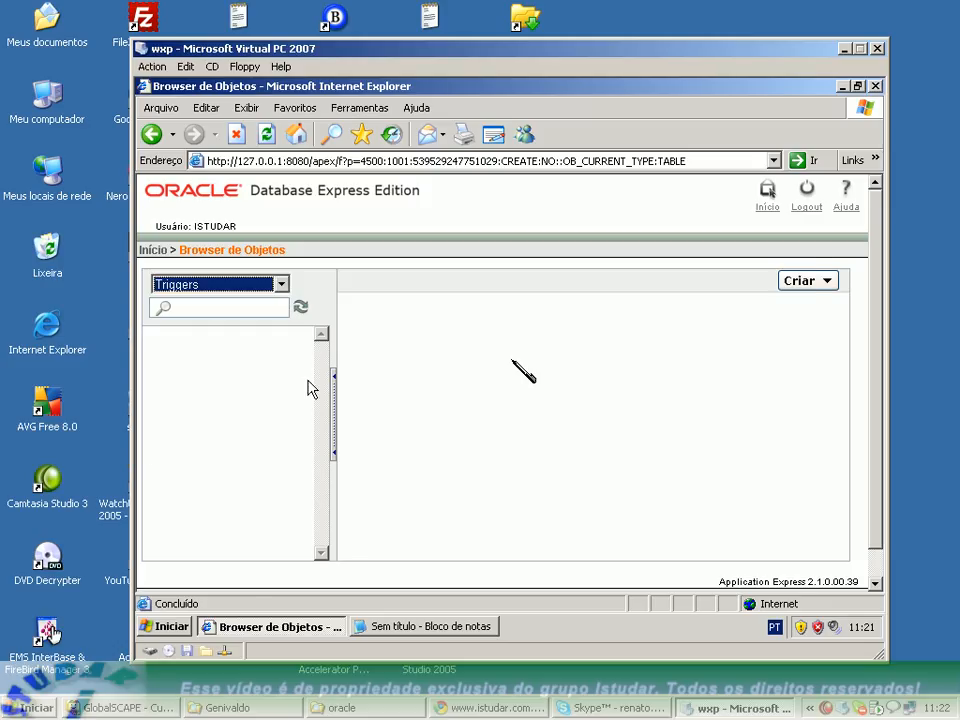
left_click(388, 405)
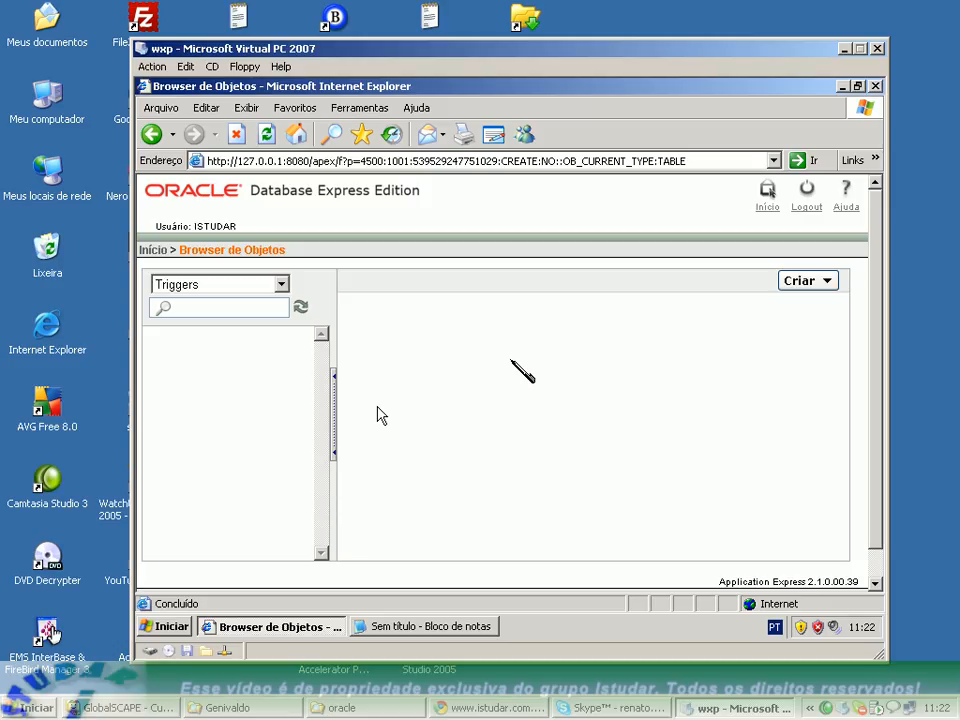
Minimize the virtual machine and open Paint on the host computer.
left_click(845, 48)
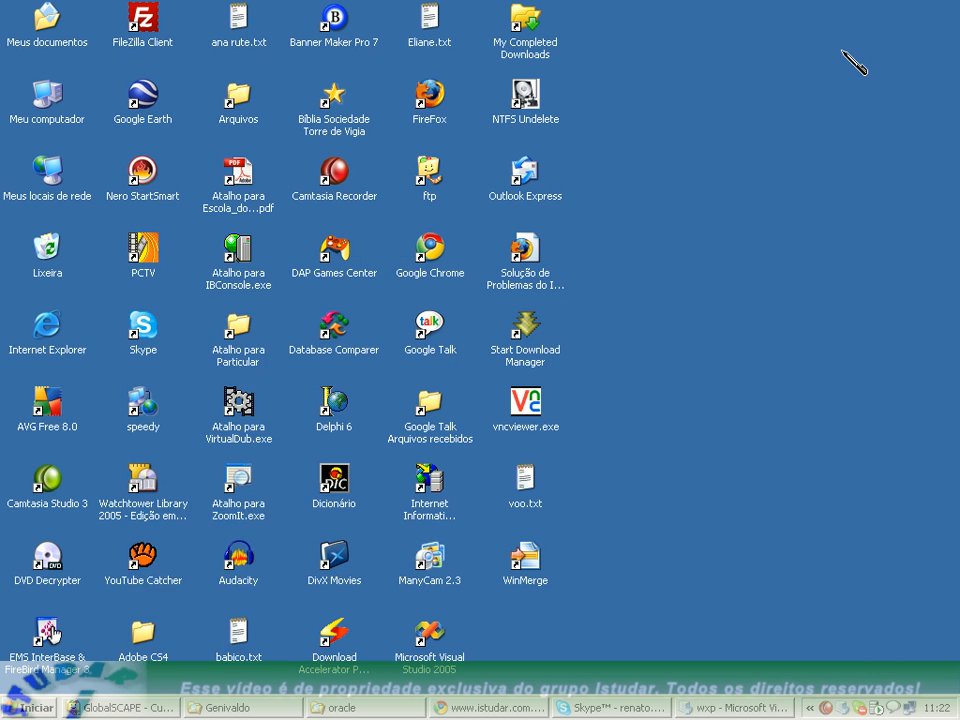
left_click(35, 708)
mouse_move(200, 462)
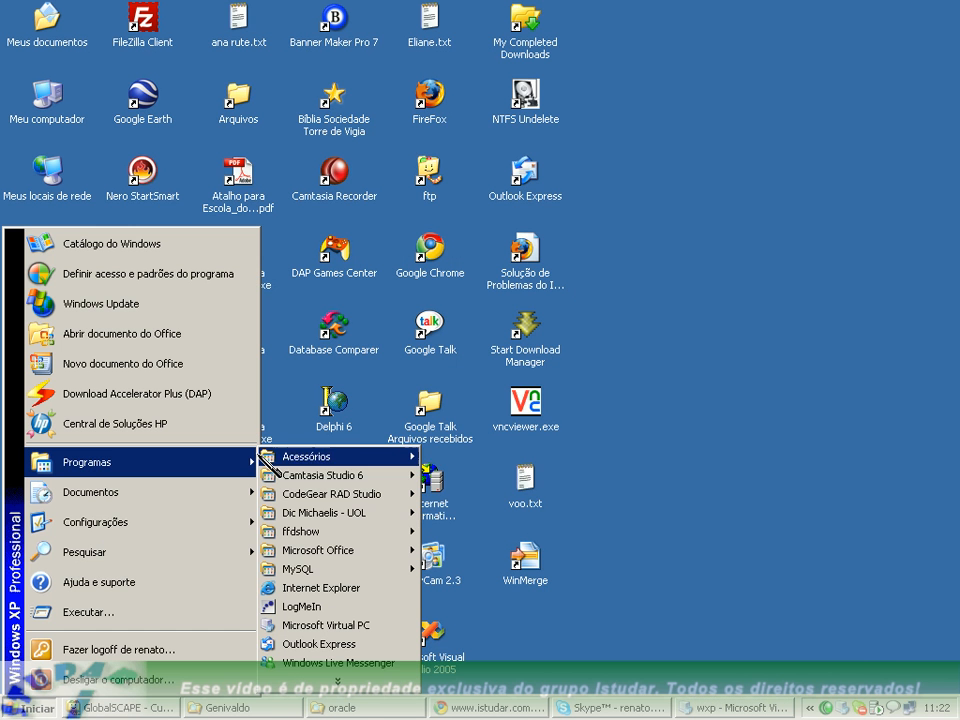
mouse_move(361, 456)
left_click(467, 479)
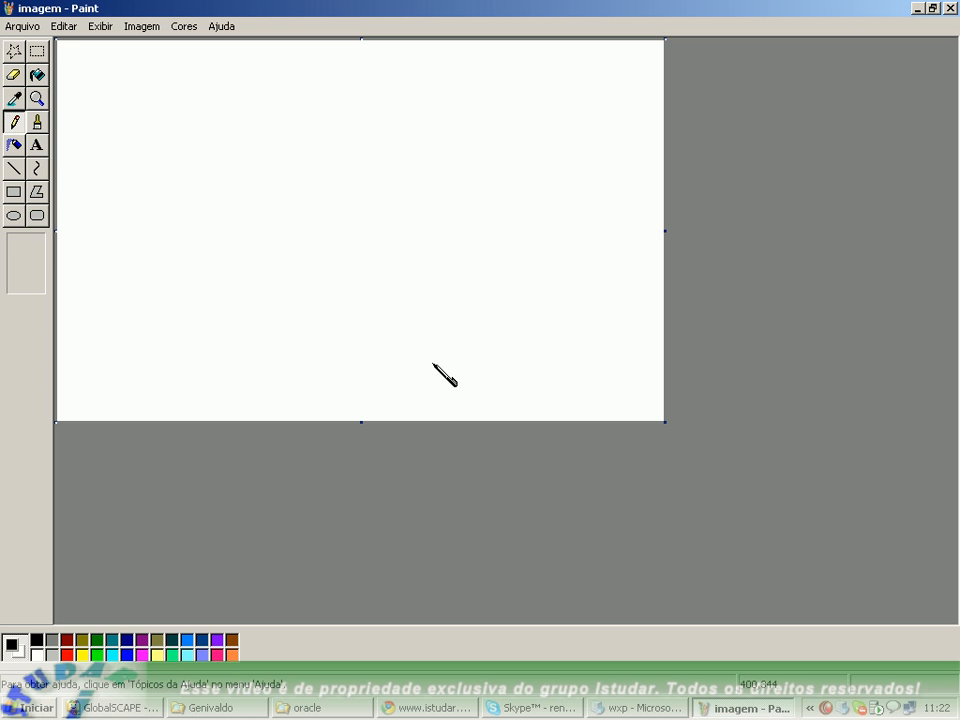
Draw a tall rectangle in the upper left part of the canvas and label it "ponto" inside.
left_click(14, 191)
left_click_drag(95, 129, 184, 286)
left_click(37, 145)
left_click_drag(103, 162, 171, 263)
type("p")
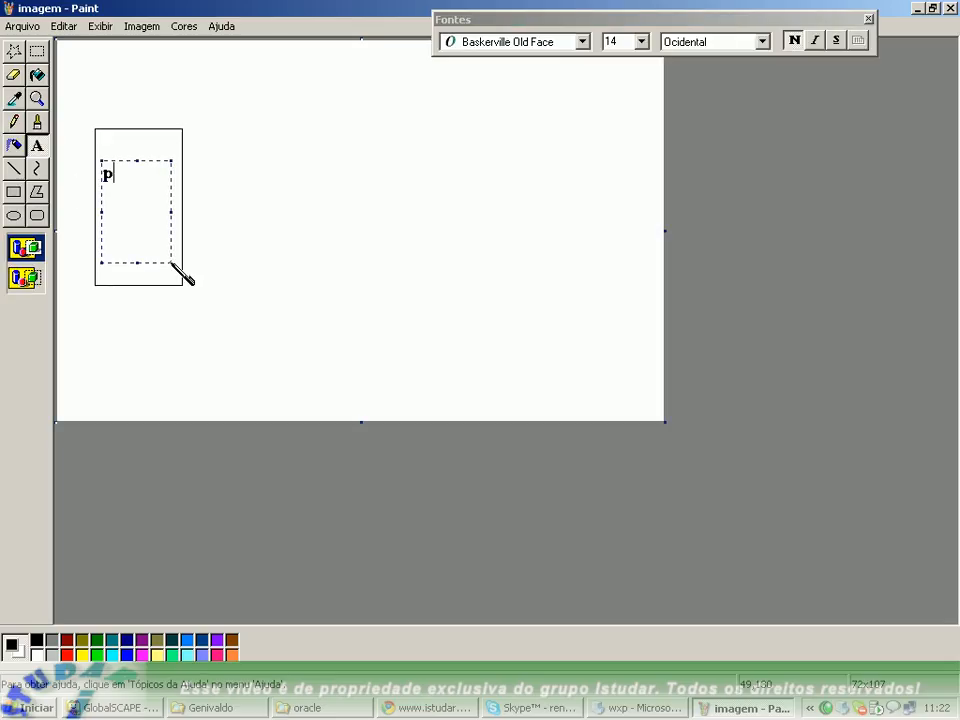
type("onto")
left_click(204, 168)
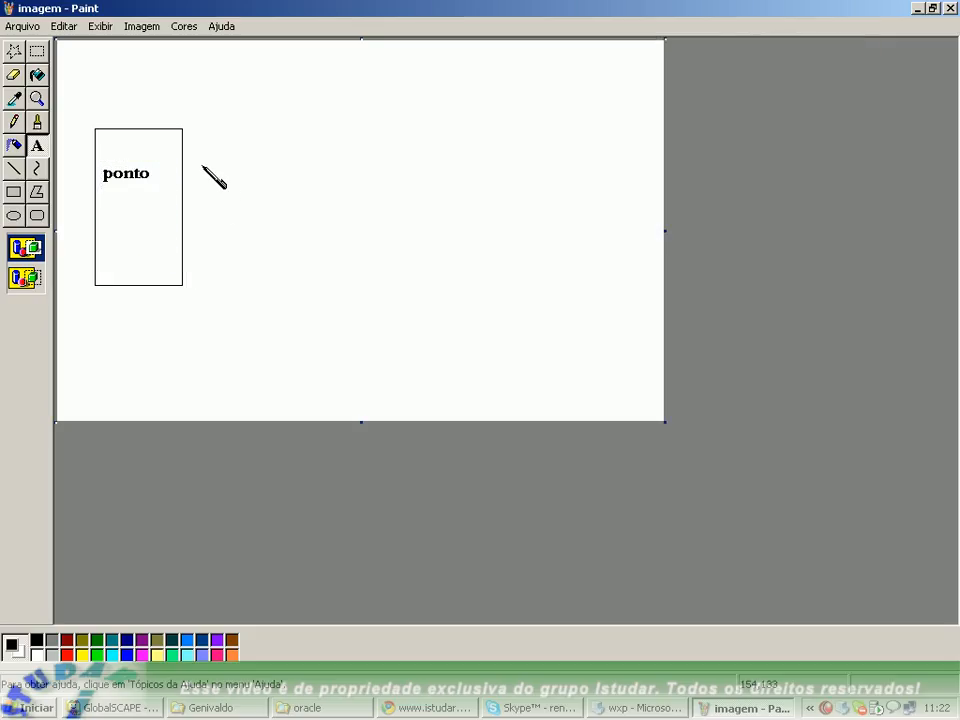
Draw an arrow with the thickest line width, pointing right from the ponto rectangle's right edge.
left_click(14, 168)
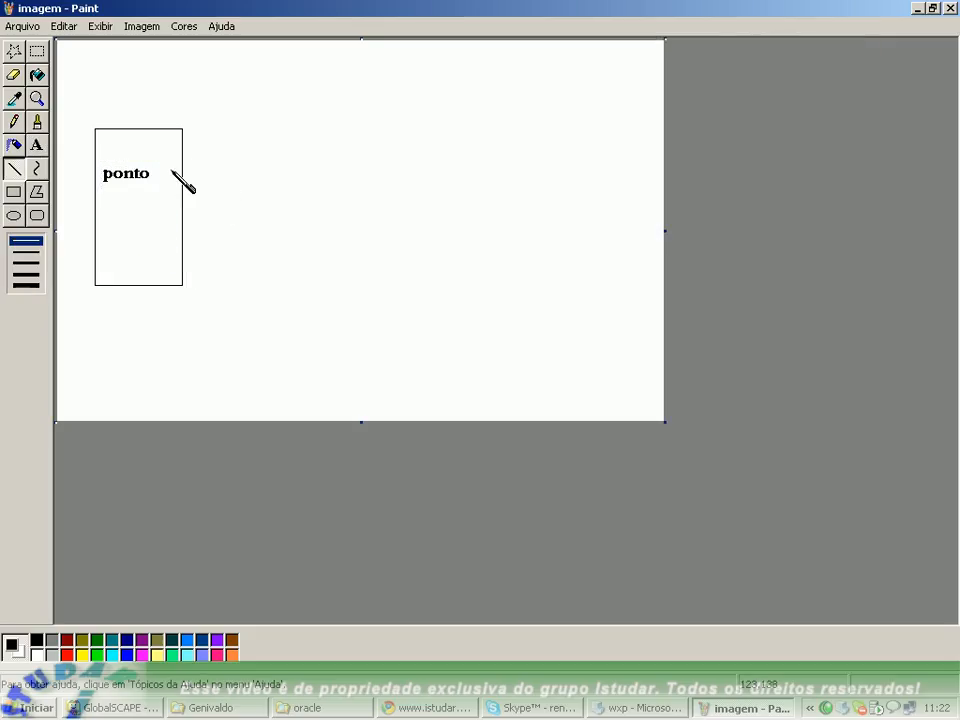
left_click_drag(184, 162, 274, 163)
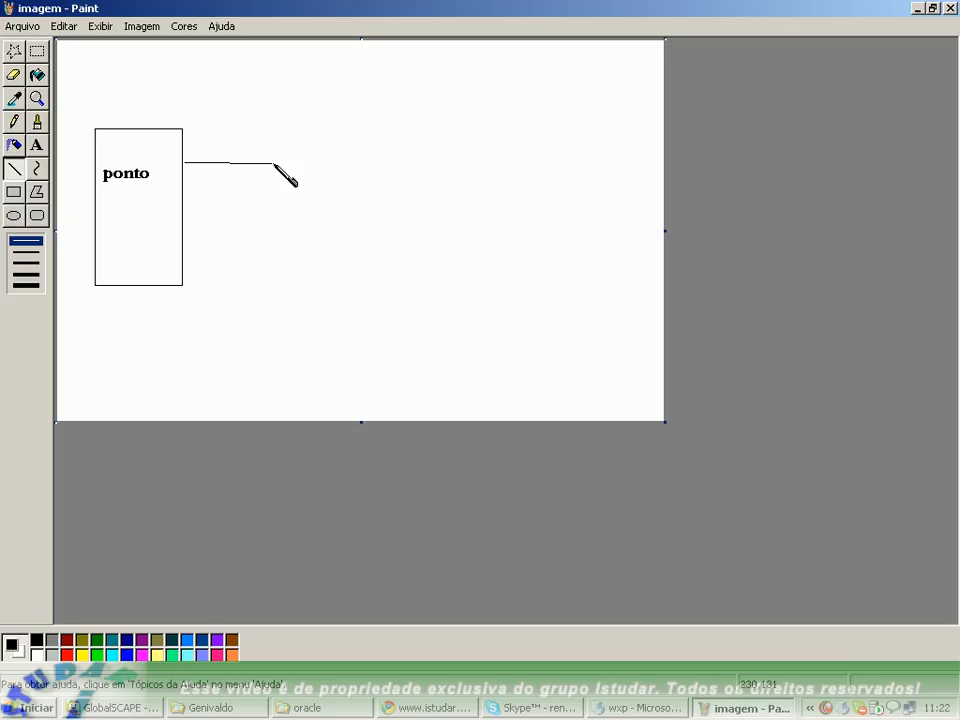
key("ctrl+z")
left_click(26, 285)
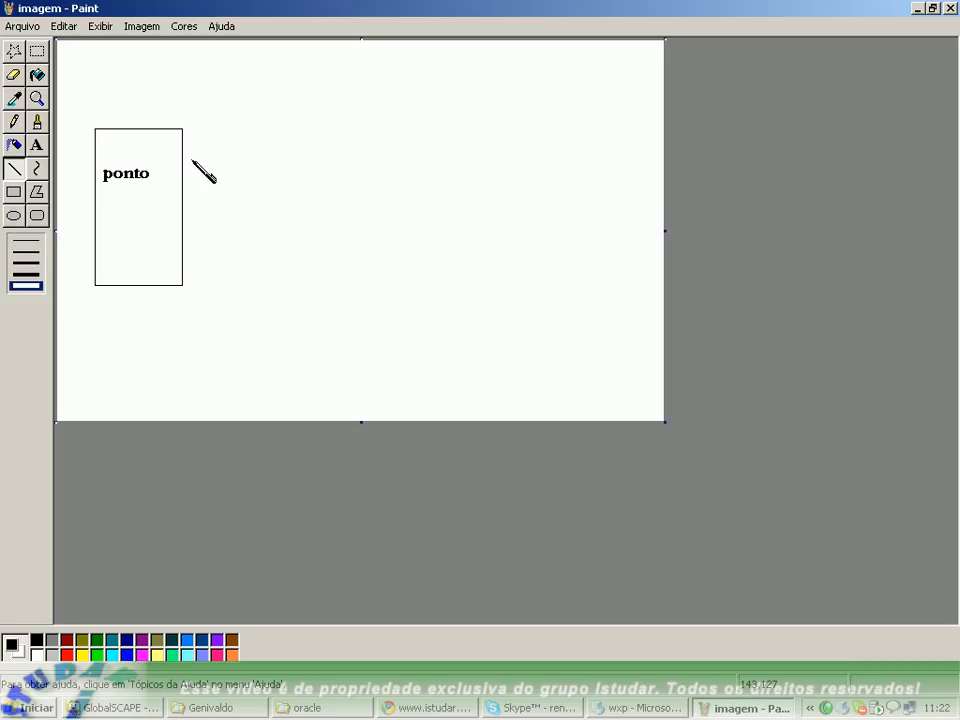
mouse_move(184, 158)
left_mouse_down()
mouse_move(267, 155)
mouse_move(256, 182)
left_mouse_up()
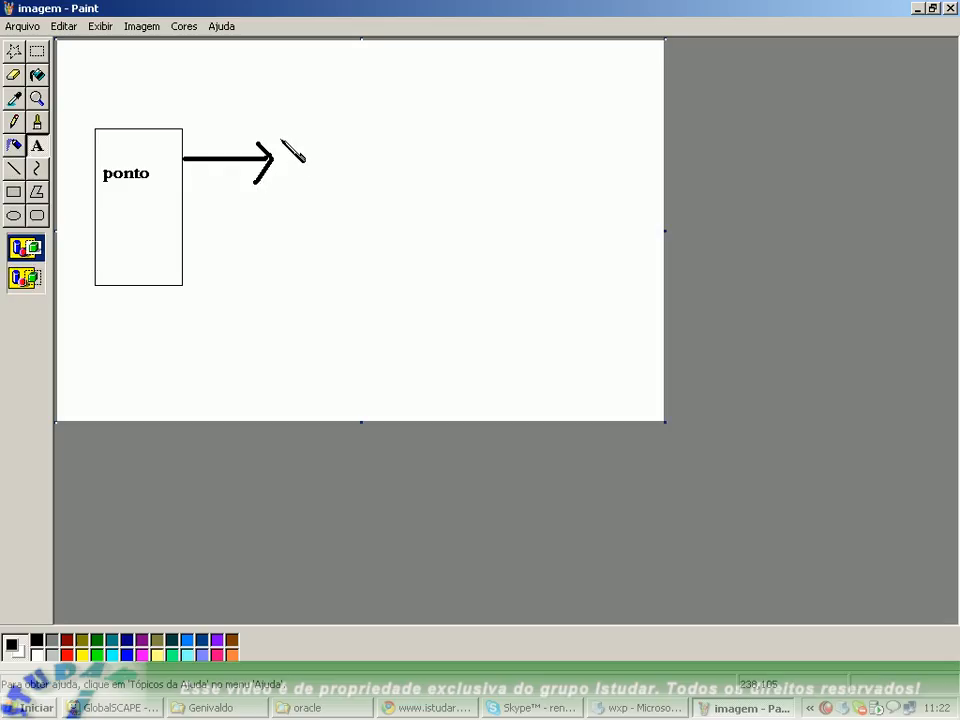
Add the text "trigger" at the arrow's tip and frame it with a thick rectangle.
left_click_drag(277, 131, 411, 215)
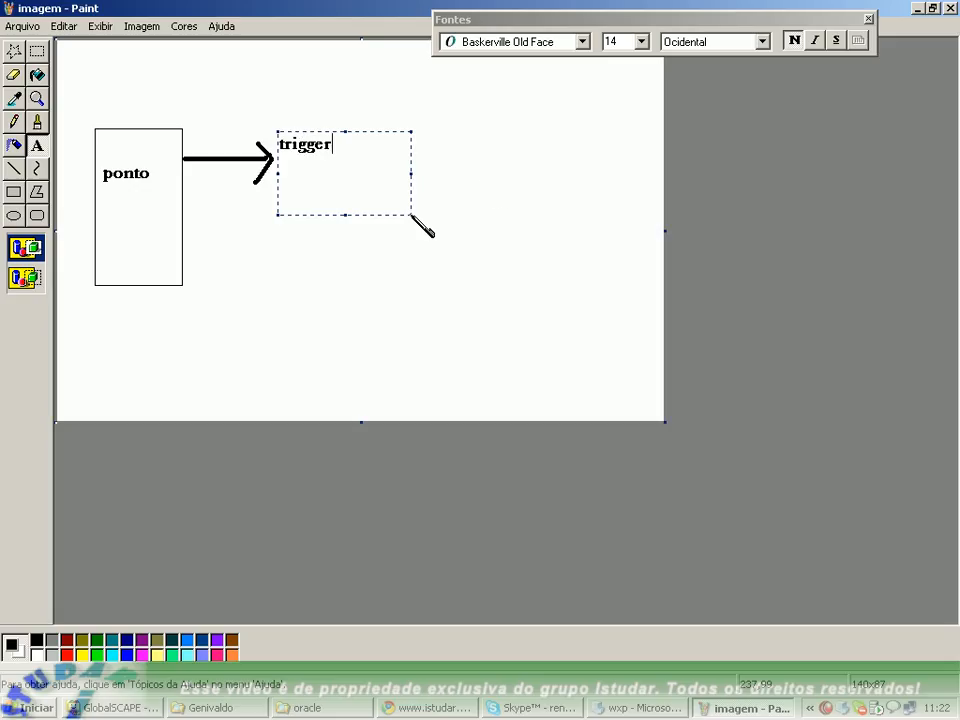
left_click(474, 199)
left_click(13, 192)
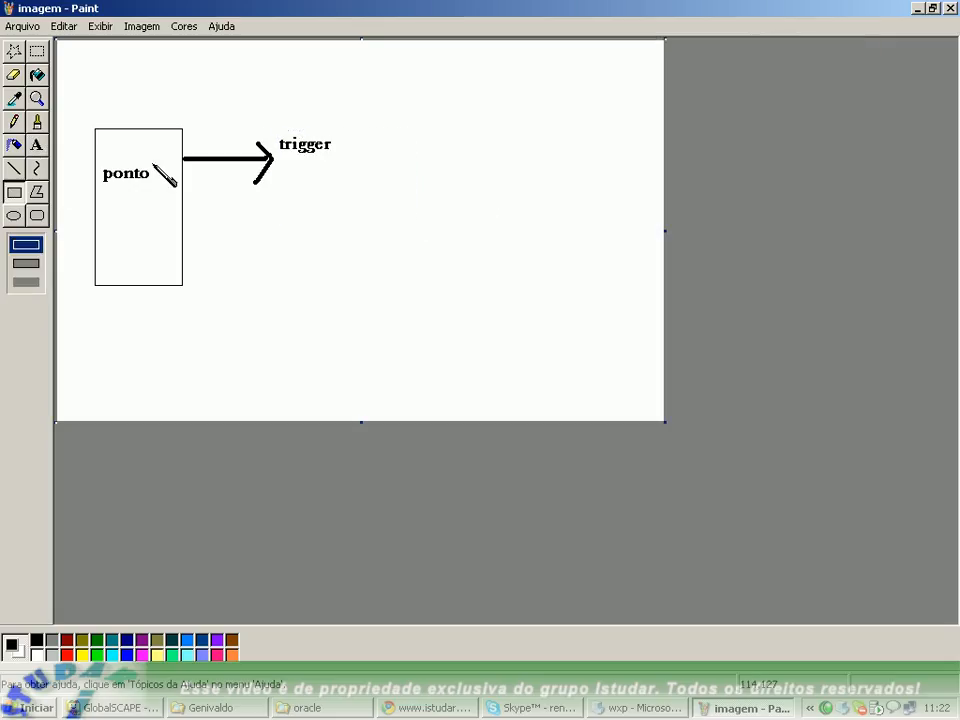
left_click_drag(273, 118, 344, 176)
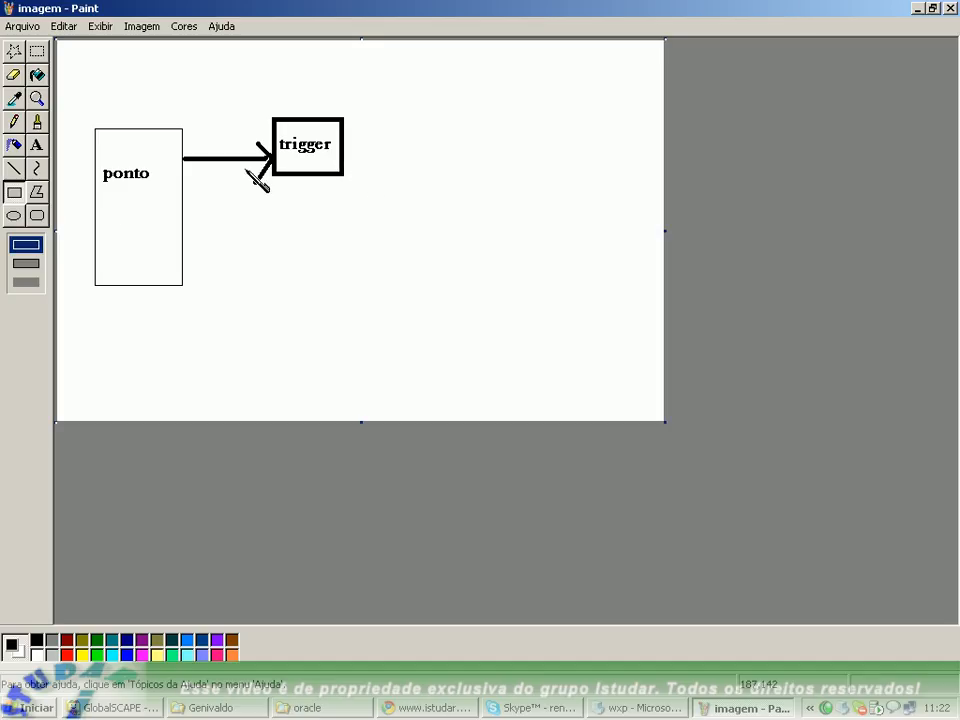
Draw two thick red arrows from the trigger box, one pointing up and right, the other down and right.
left_click(14, 168)
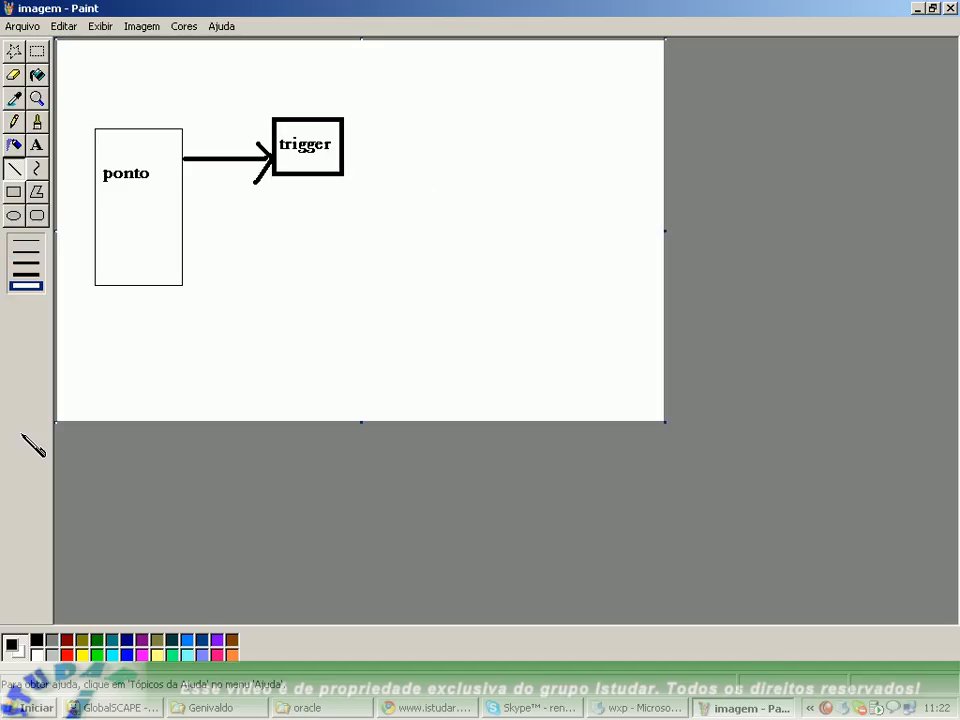
left_click(66, 654)
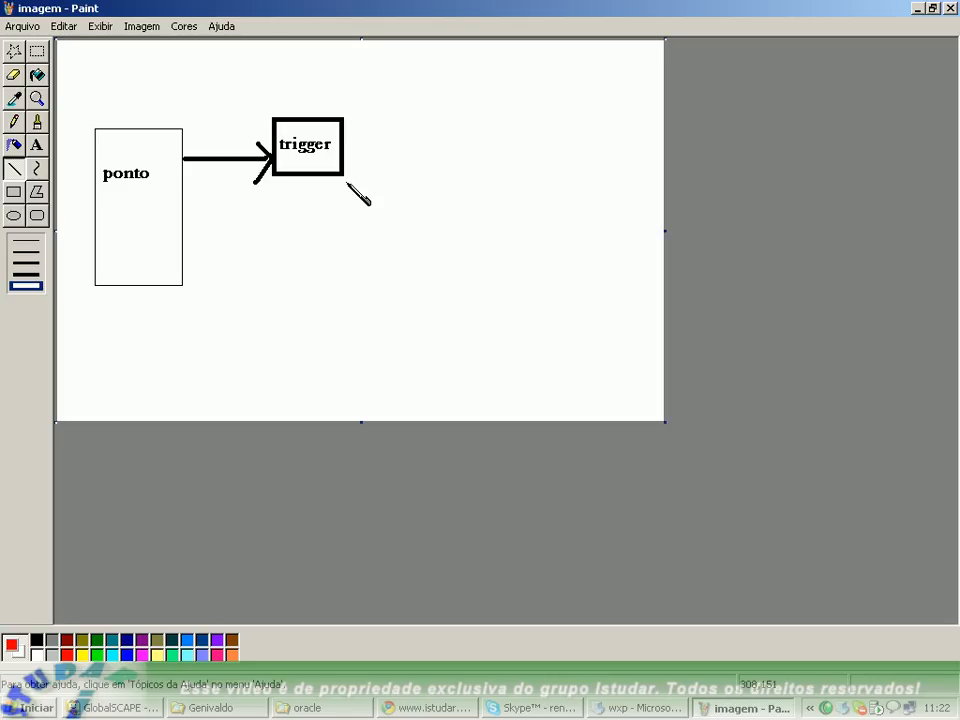
mouse_move(346, 182)
left_mouse_down()
mouse_move(386, 264)
mouse_move(382, 240)
mouse_move(362, 262)
left_mouse_up()
left_click_drag(351, 126, 423, 67)
left_click_drag(423, 67, 420, 96)
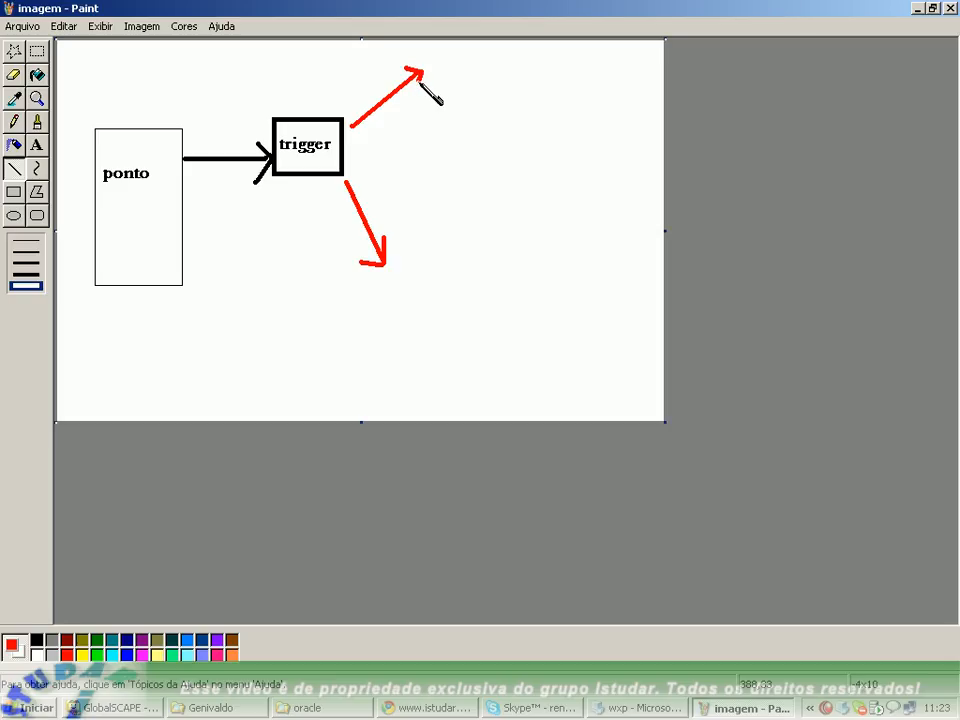
Label the upper red arrow "antes" and the lower one "depois" in red text beside their tips.
left_click(37, 145)
left_click_drag(438, 52, 557, 128)
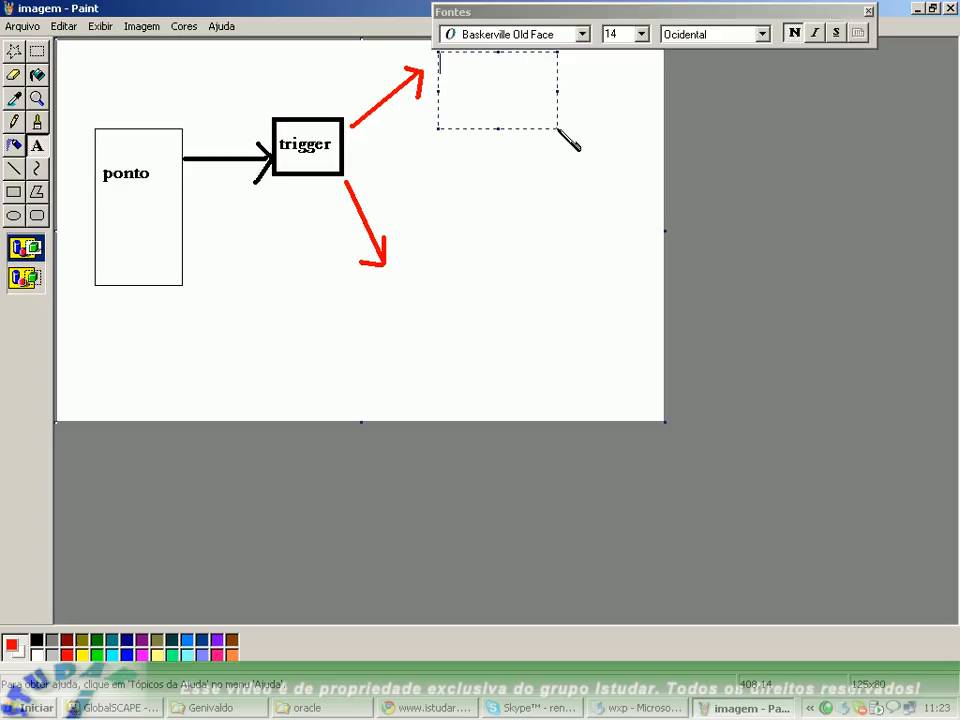
type("antes")
left_click(405, 258)
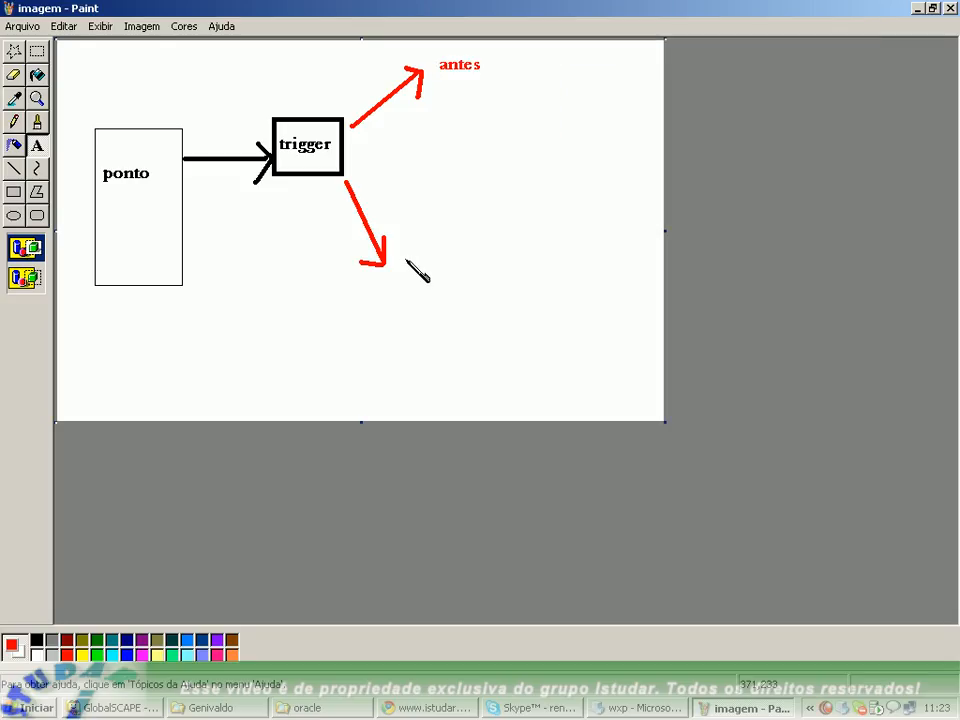
left_click_drag(399, 251, 509, 320)
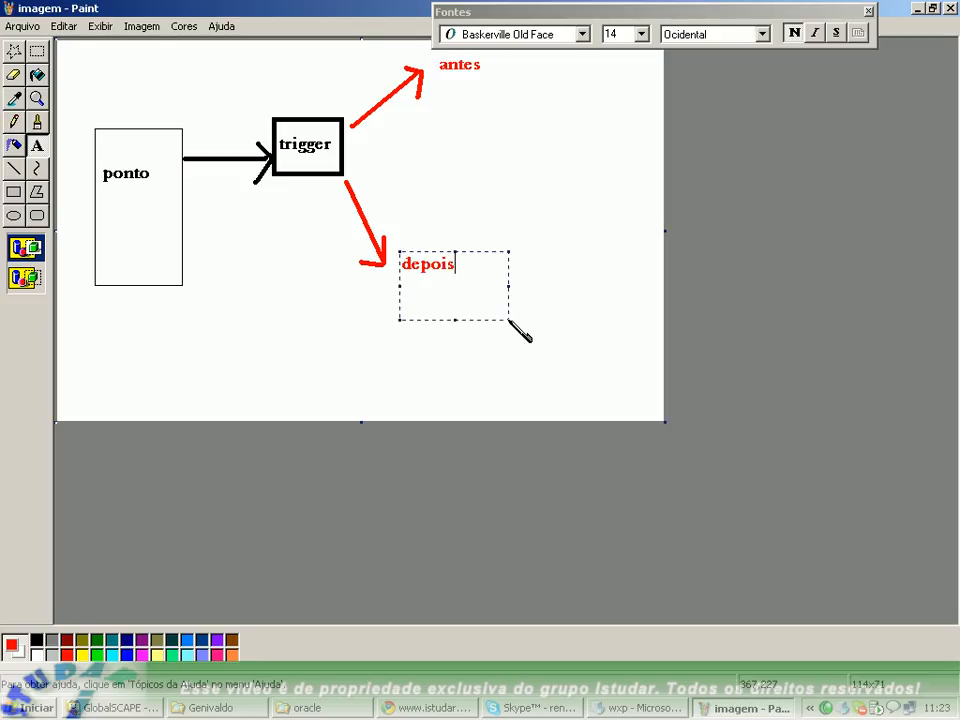
left_click(510, 220)
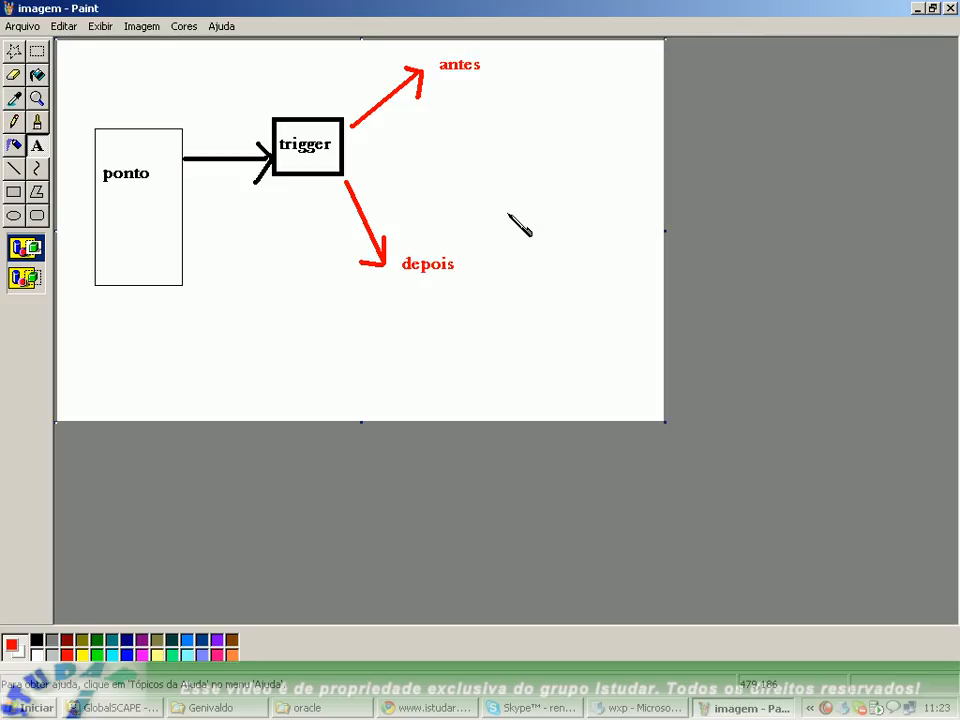
Switch back to the Line tool to continue drawing the trigger diagram.
left_click(15, 170)
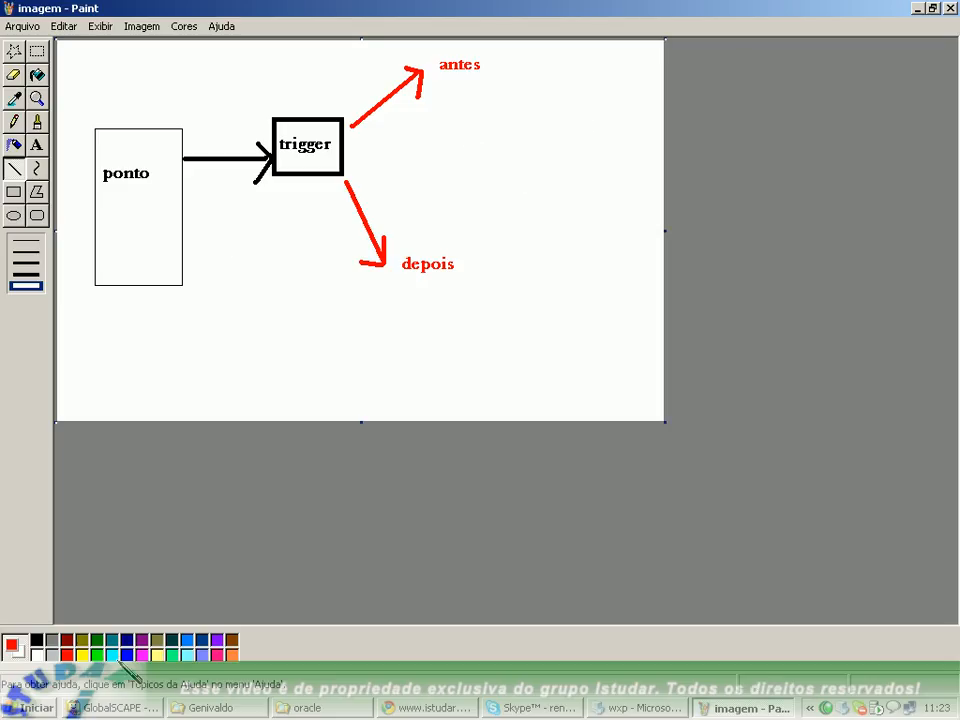